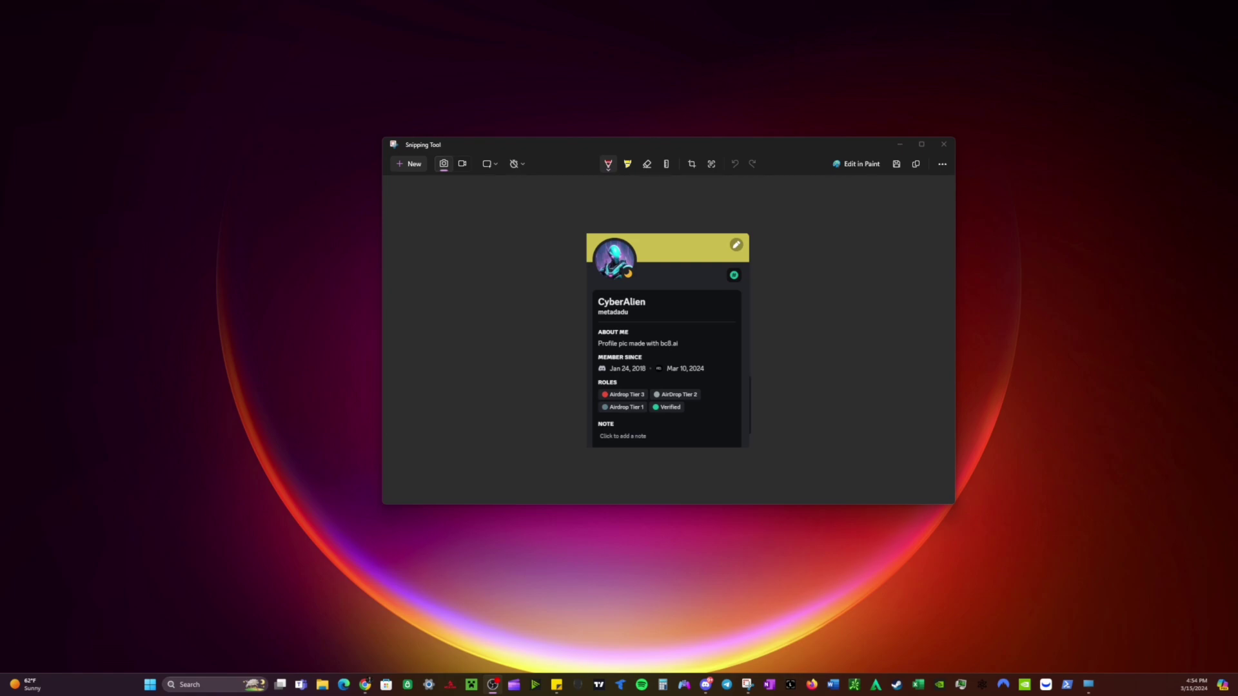
Switch from Snipping Tool back to the io.net Workers page in Chrome.
{"action": "key", "text": "alt+Tab"}
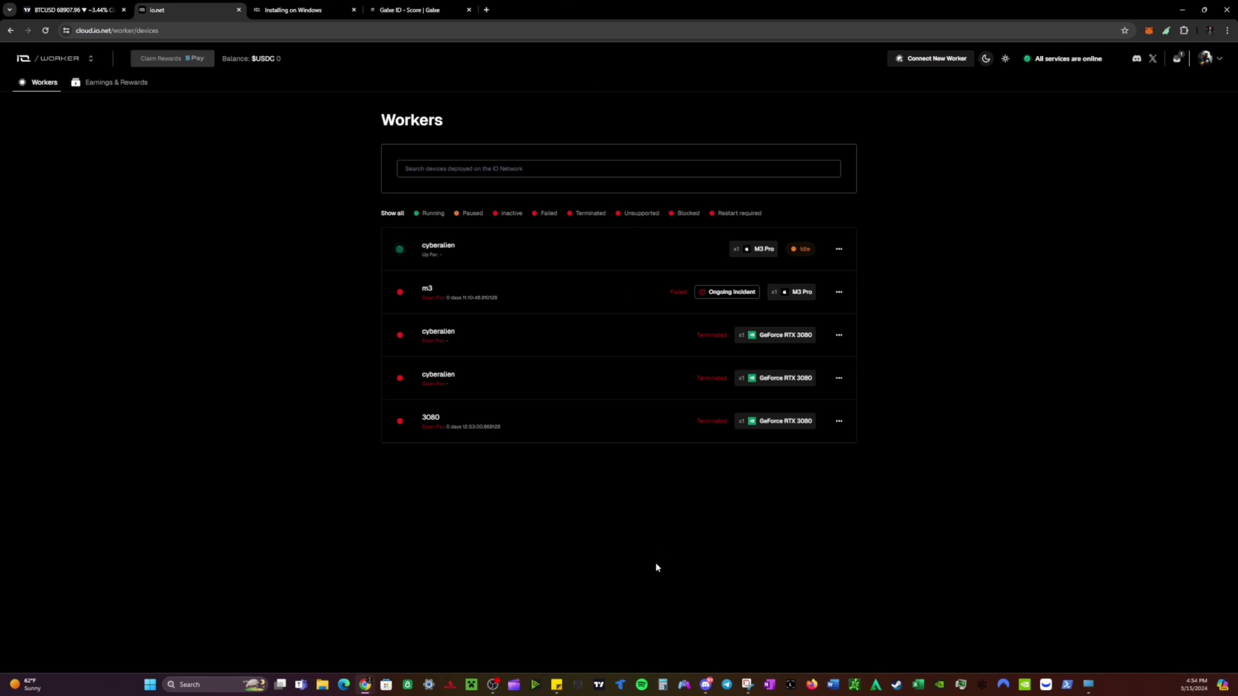
{"action": "left_click", "coordinate": [707, 686]}
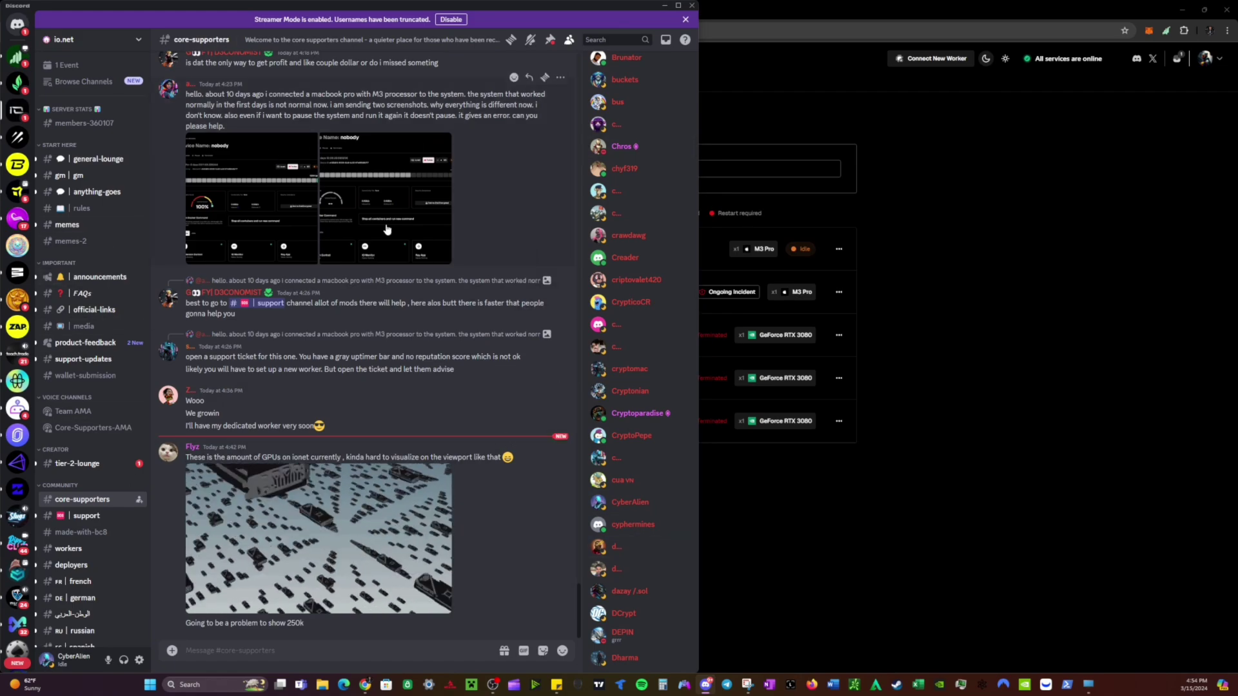
{"action": "left_click", "coordinate": [81, 379]}
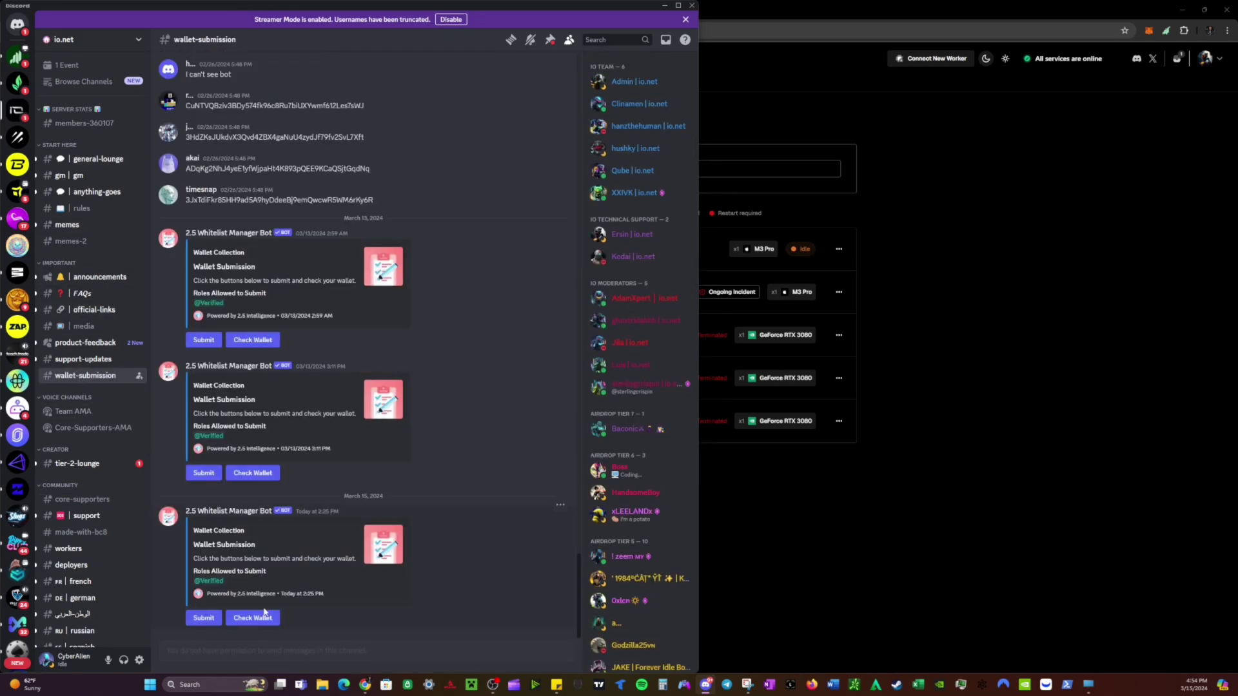
{"action": "left_click", "coordinate": [204, 618]}
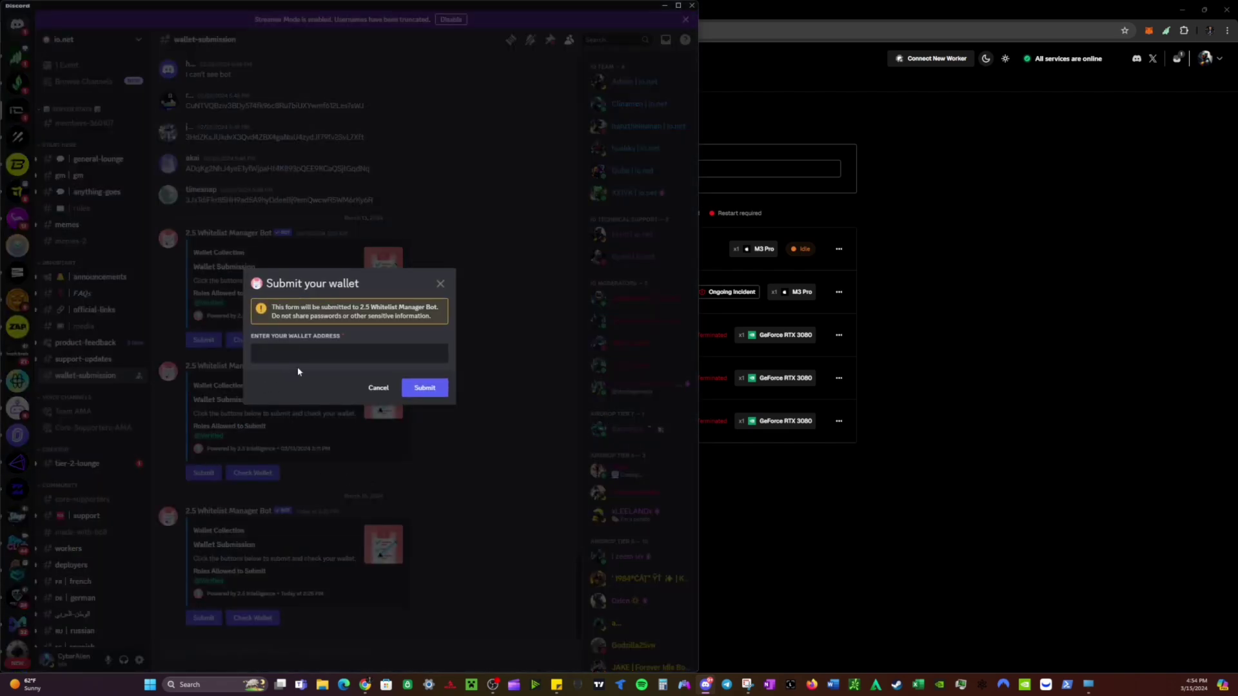
{"action": "left_click", "coordinate": [380, 388]}
{"action": "left_click", "coordinate": [267, 621]}
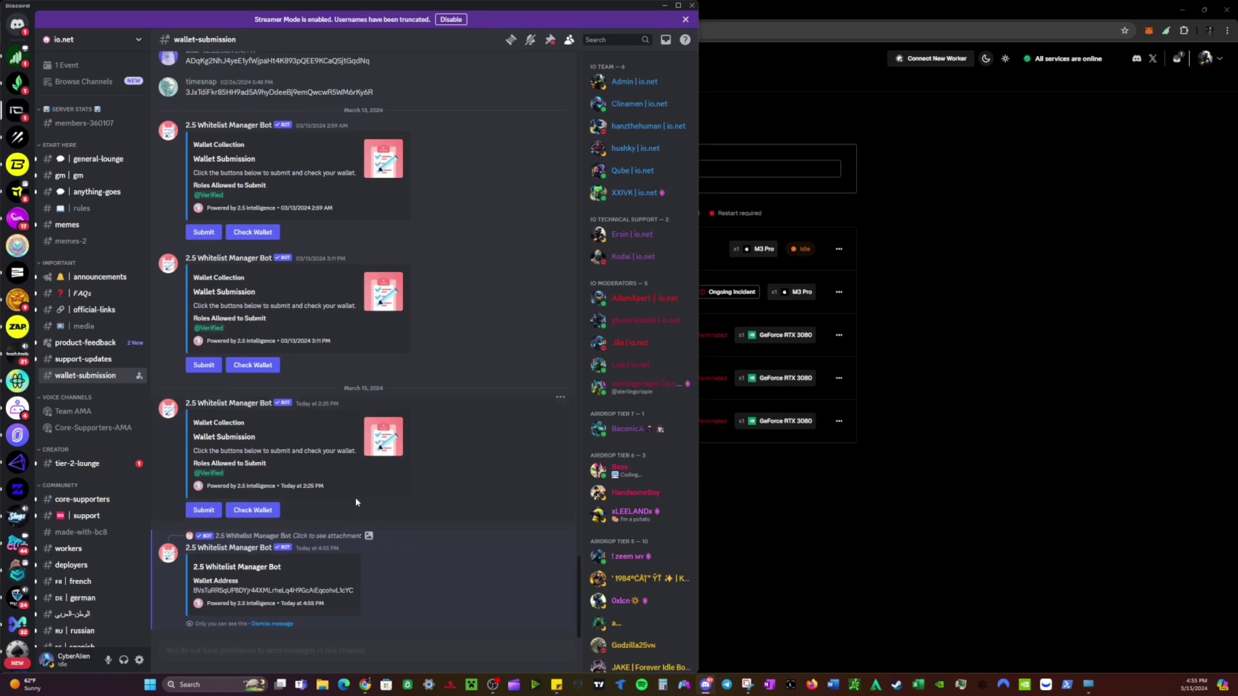
{"action": "left_click", "coordinate": [68, 65]}
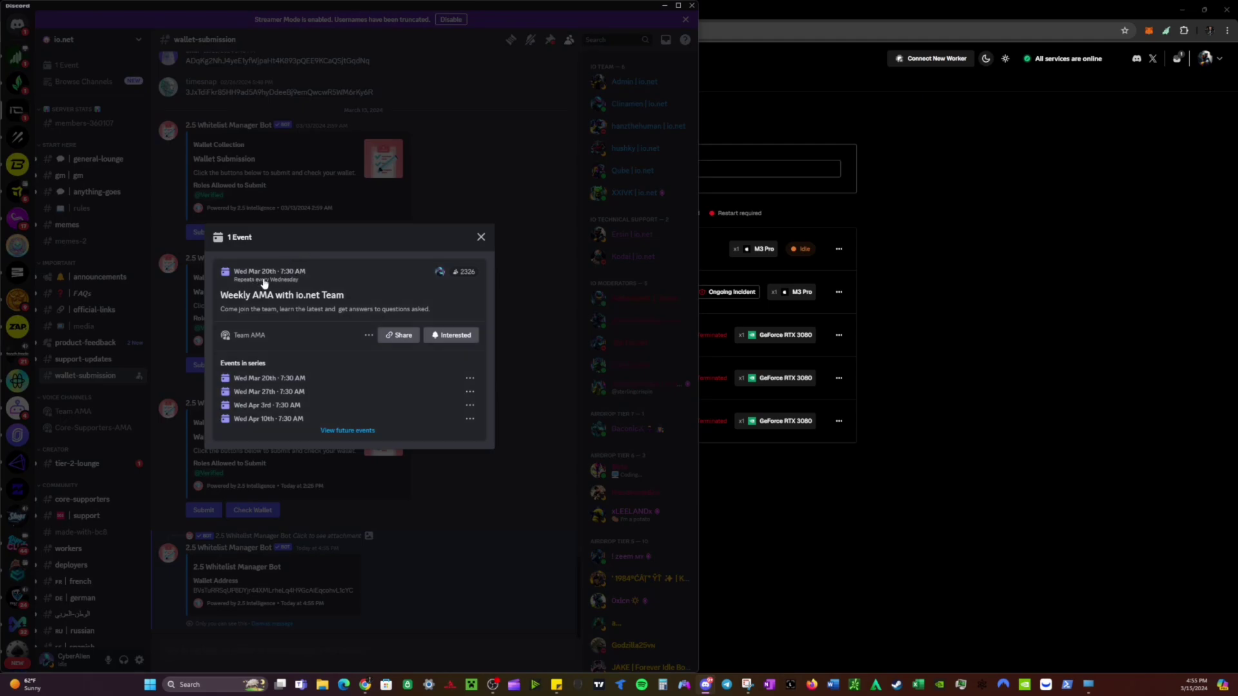
{"action": "left_click", "coordinate": [369, 148]}
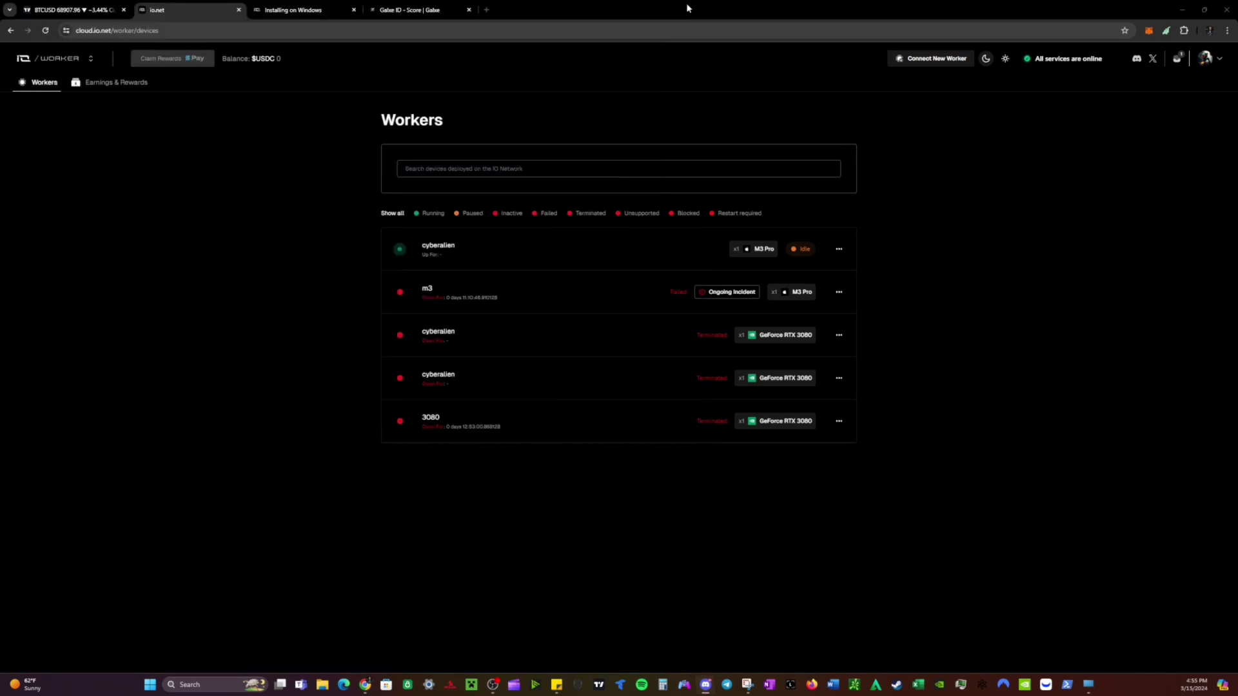
{"action": "left_click", "coordinate": [692, 5]}
Open the io.net documentation from the product list, then go back to the Workers page.
{"action": "left_click", "coordinate": [49, 59]}
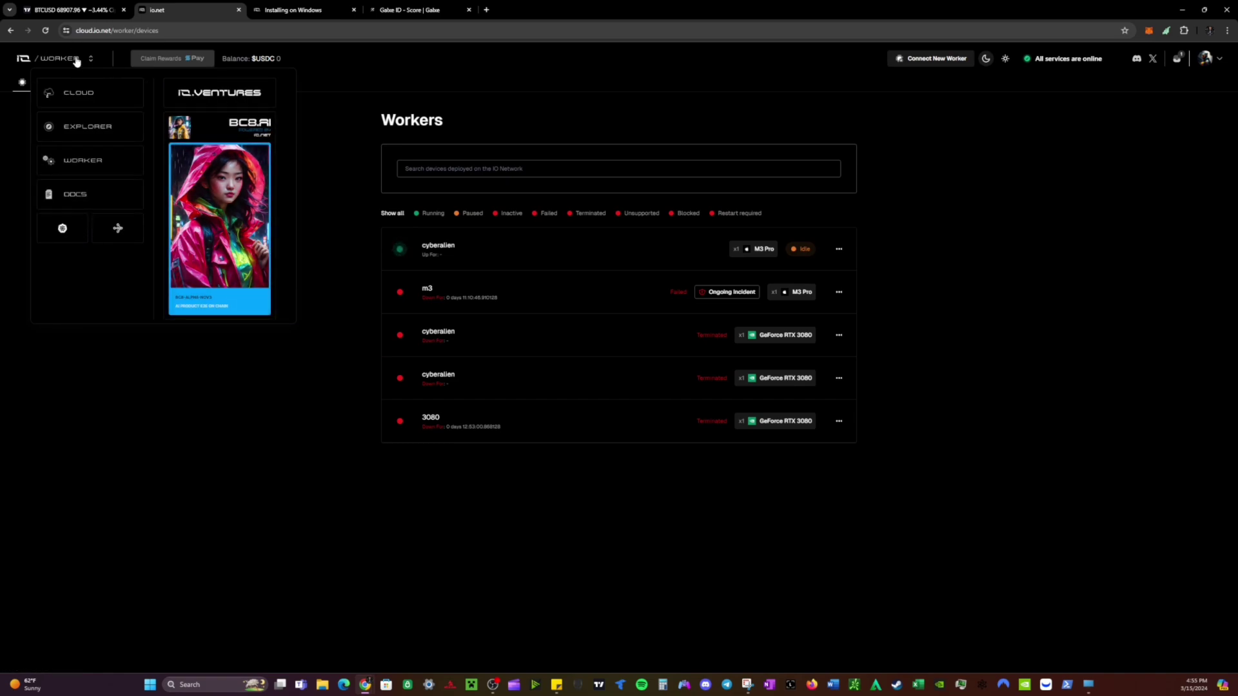
{"action": "left_click", "coordinate": [72, 199]}
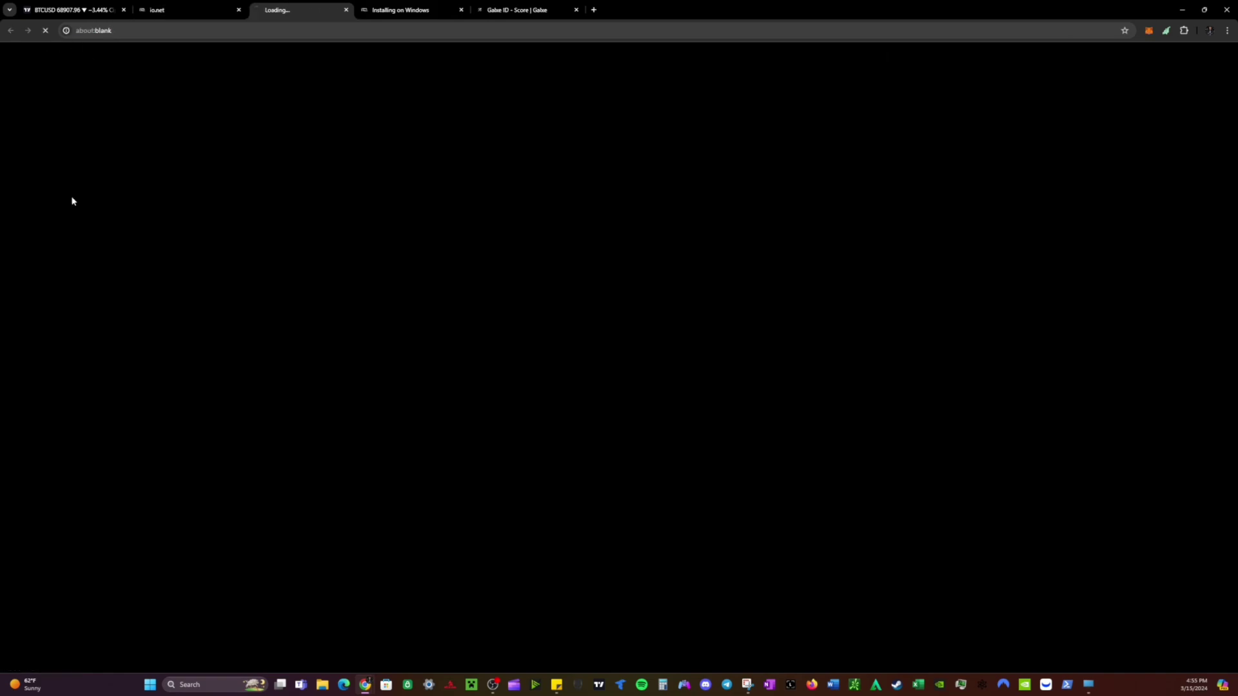
{"action": "left_click", "coordinate": [200, 11]}
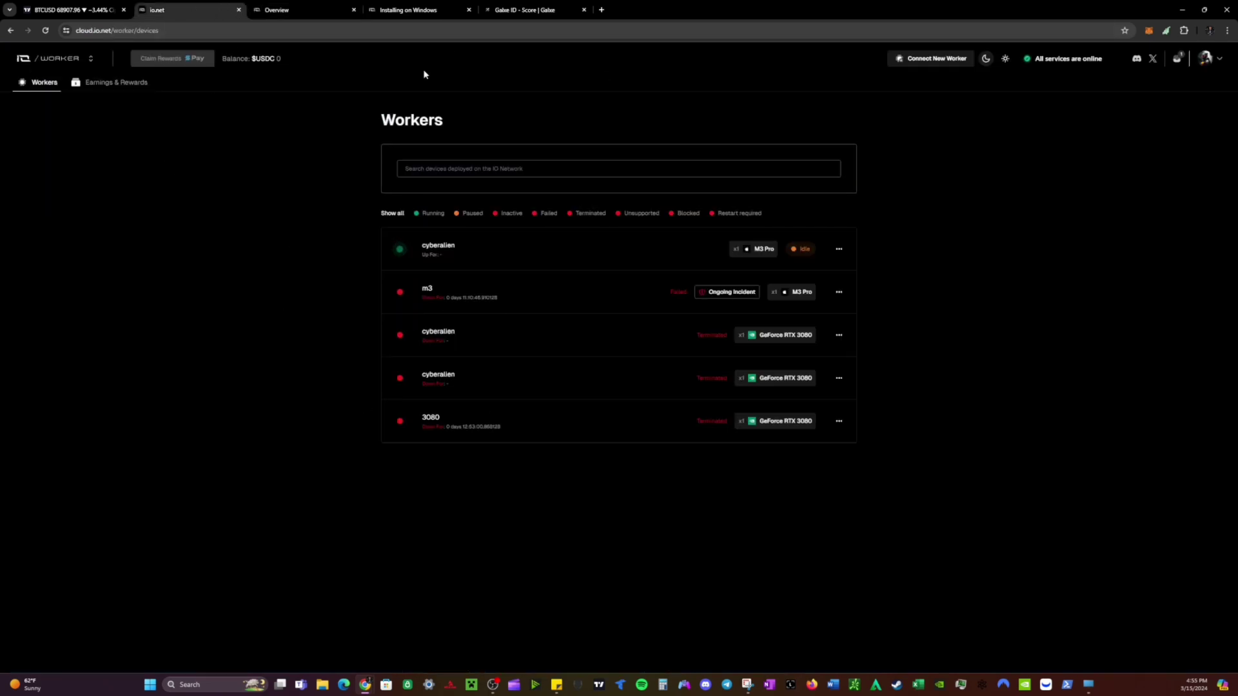
Look through the Installing on Windows guide and close its duplicate tab.
{"action": "left_click", "coordinate": [291, 10]}
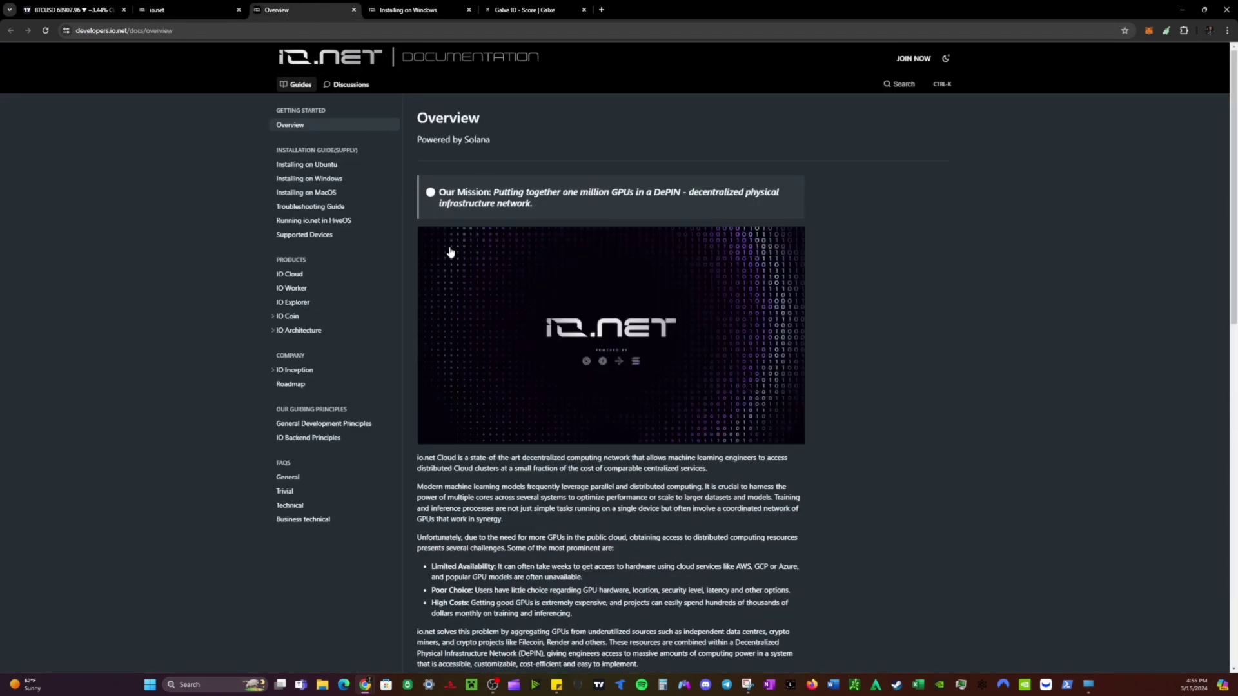
{"action": "left_click", "coordinate": [309, 178]}
{"action": "scroll", "coordinate": [644, 398], "scroll_direction": "down", "scroll_amount": 6}
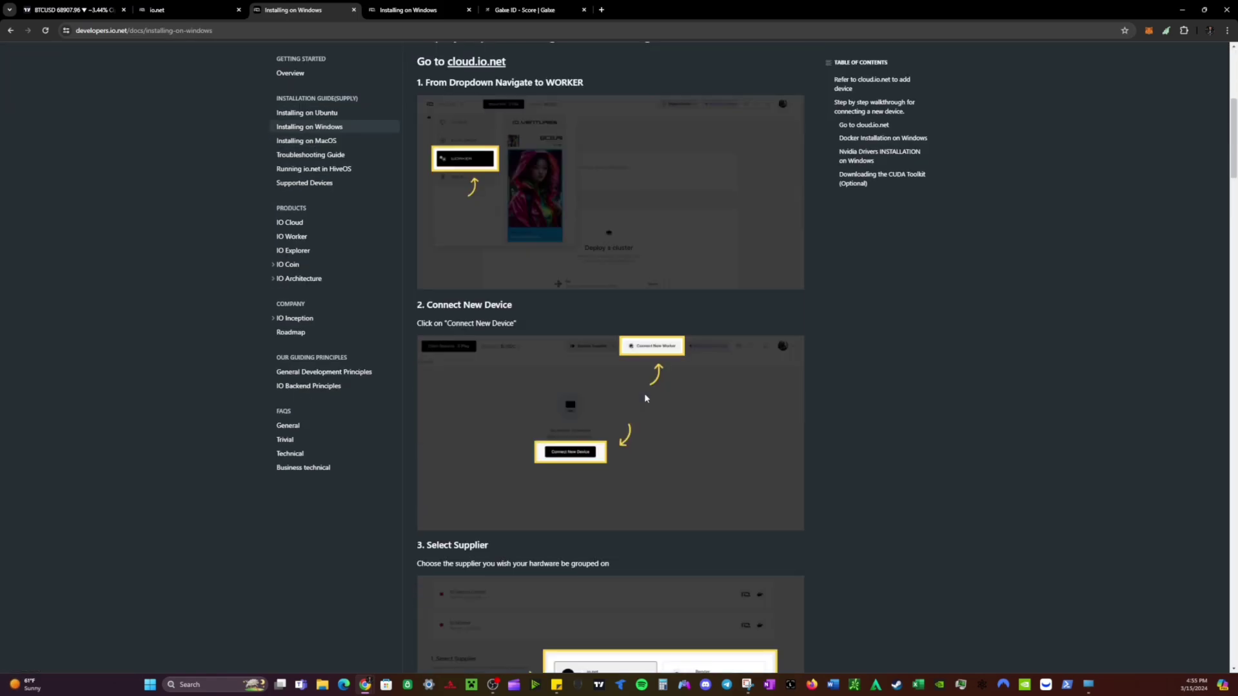
{"action": "scroll", "coordinate": [644, 393], "scroll_direction": "up", "scroll_amount": 6}
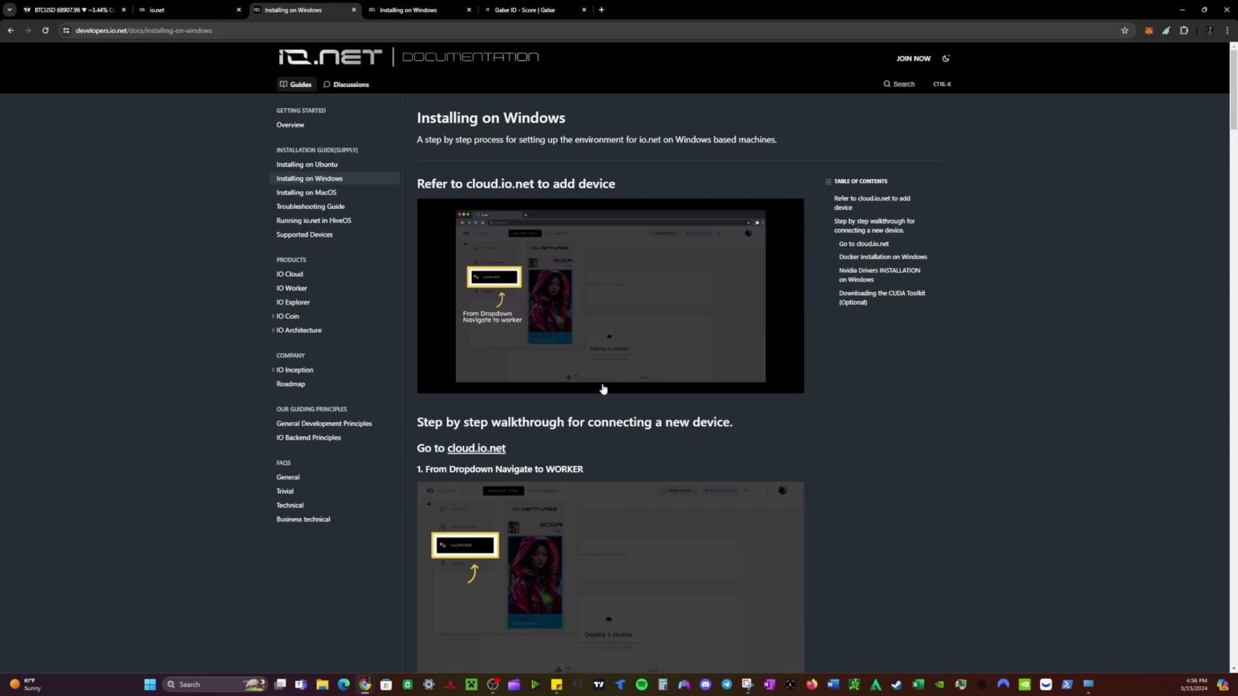
{"action": "scroll", "coordinate": [603, 389], "scroll_direction": "down", "scroll_amount": 2}
{"action": "scroll", "coordinate": [585, 345], "scroll_direction": "up", "scroll_amount": 2}
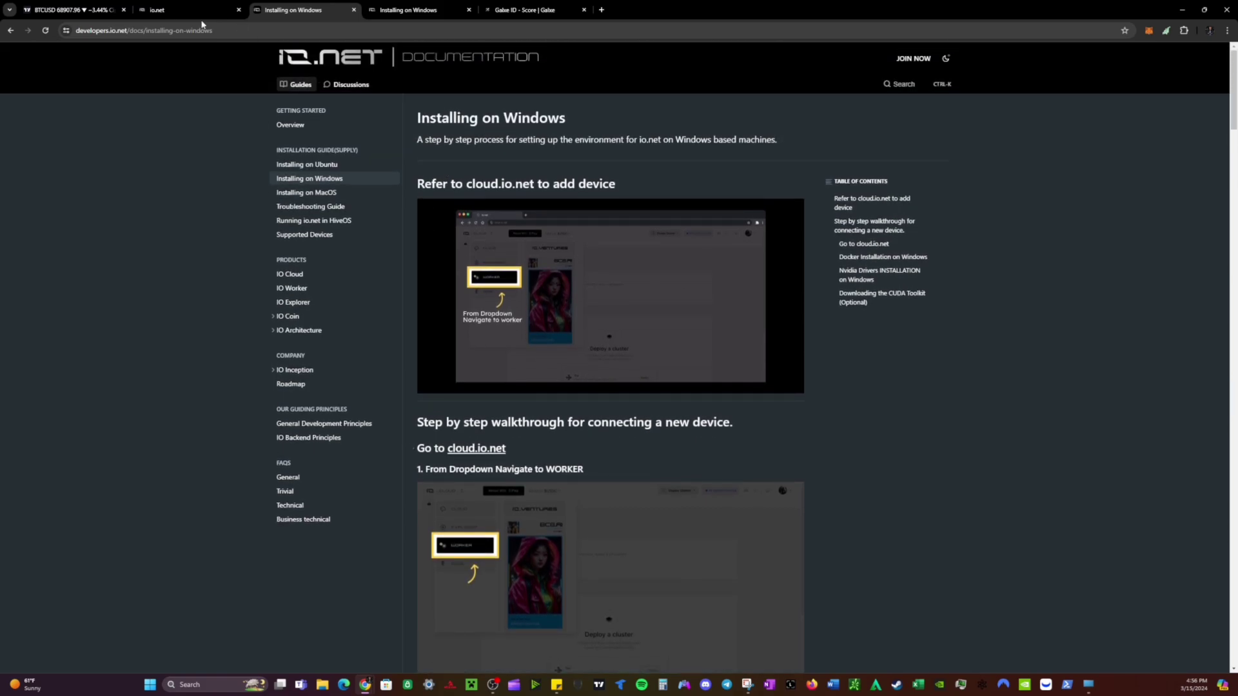
{"action": "middle_click", "coordinate": [267, 10]}
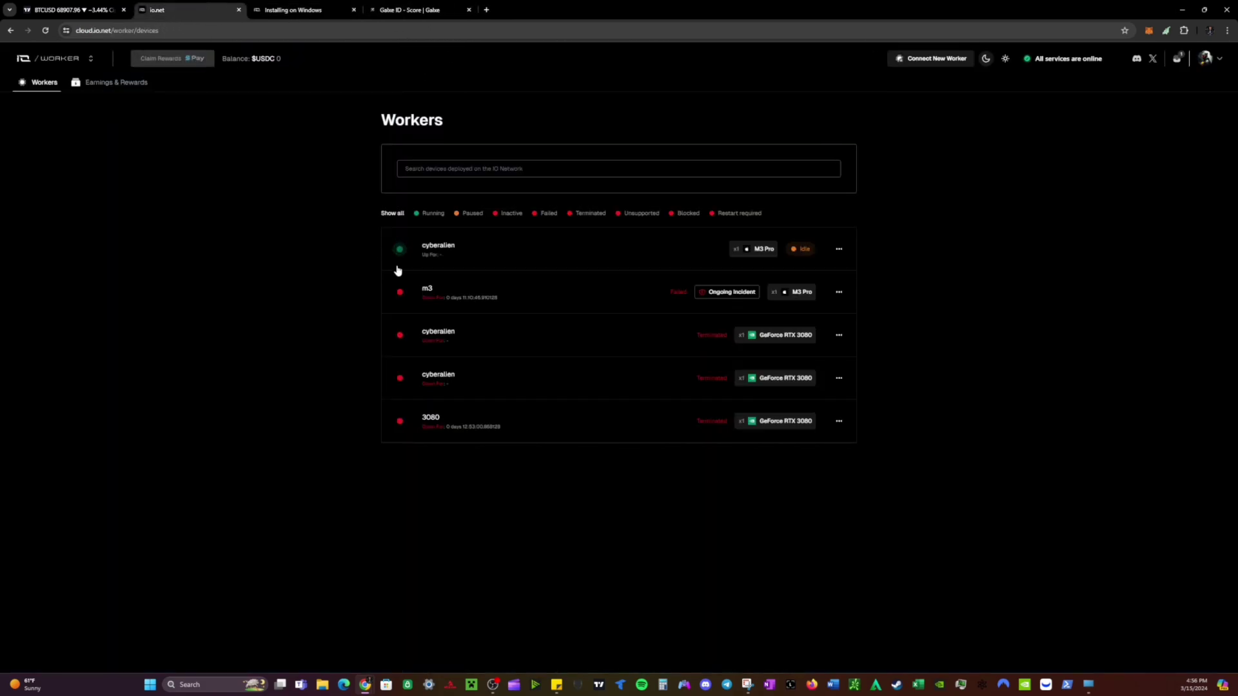
Start a new worker device with Windows as its operating system, then switch to the Windows guide.
{"action": "left_click", "coordinate": [927, 64]}
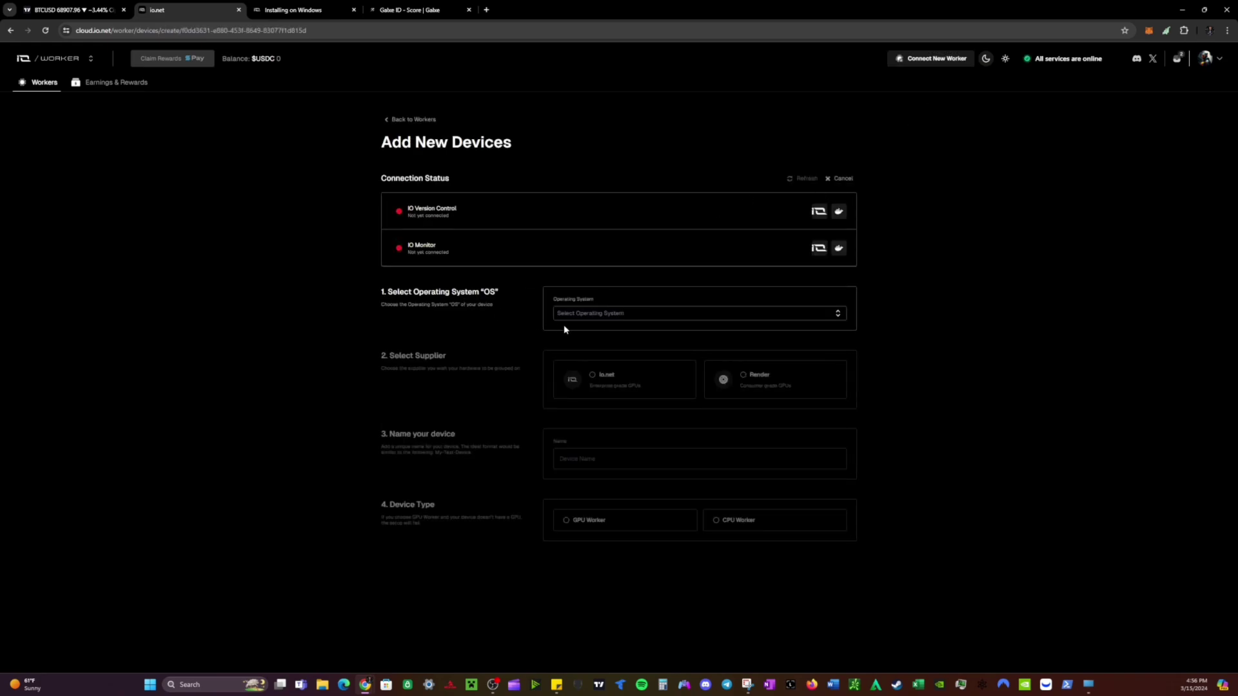
{"action": "left_click", "coordinate": [588, 316]}
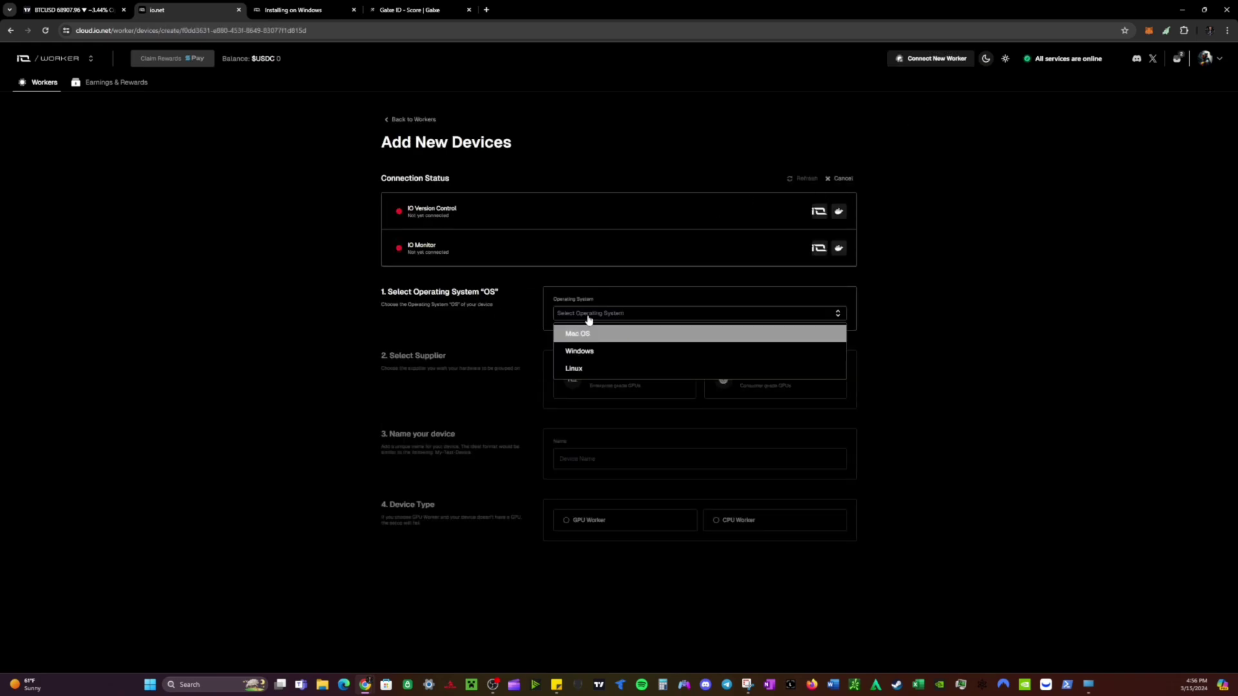
{"action": "left_click", "coordinate": [600, 354]}
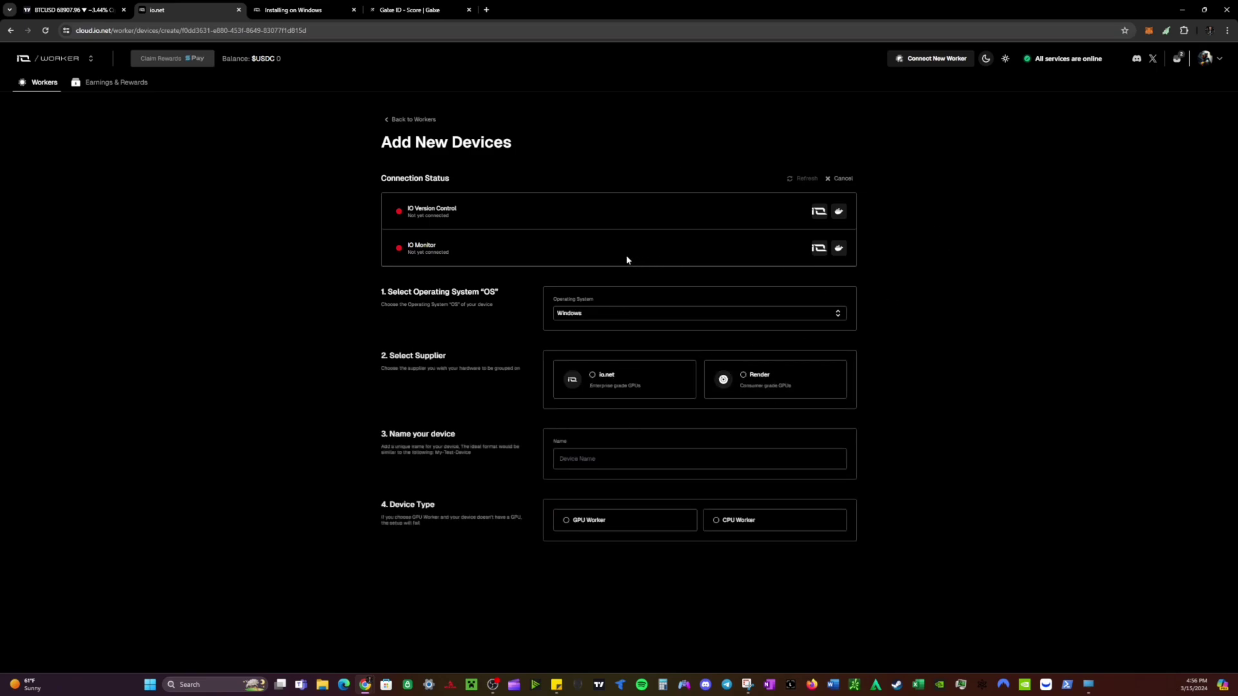
{"action": "left_click", "coordinate": [293, 10]}
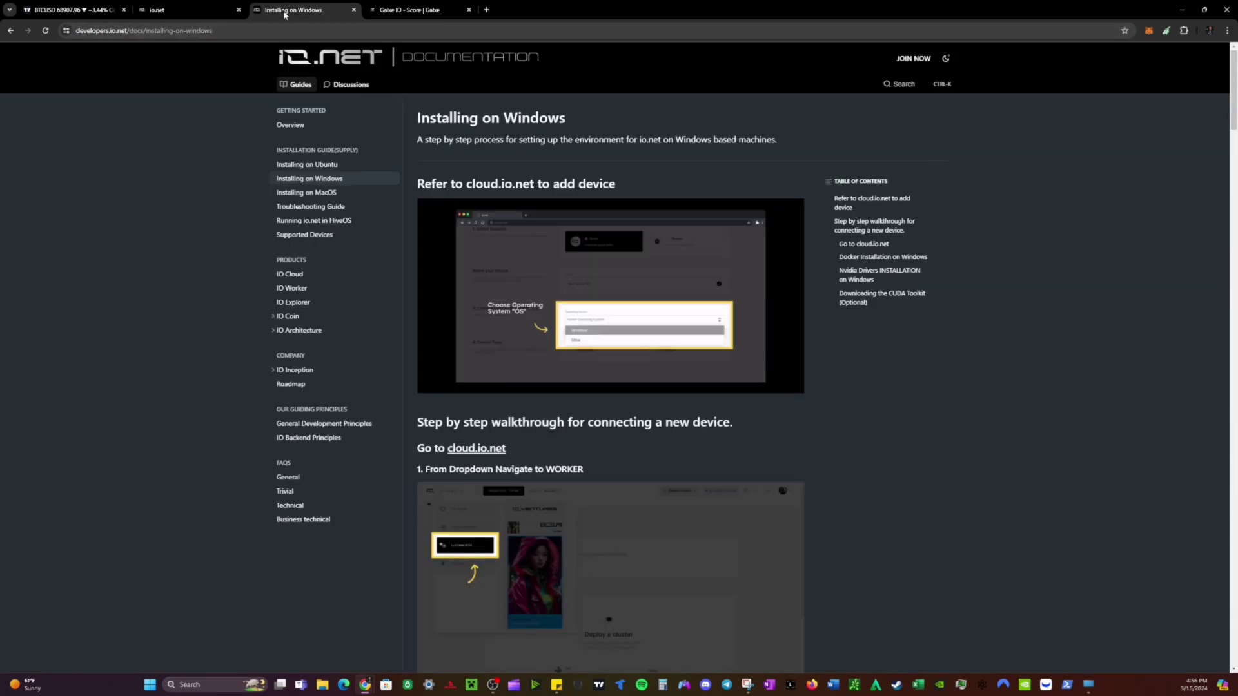
Open the Supported Devices page and review the supported GPU list.
{"action": "left_click", "coordinate": [312, 236]}
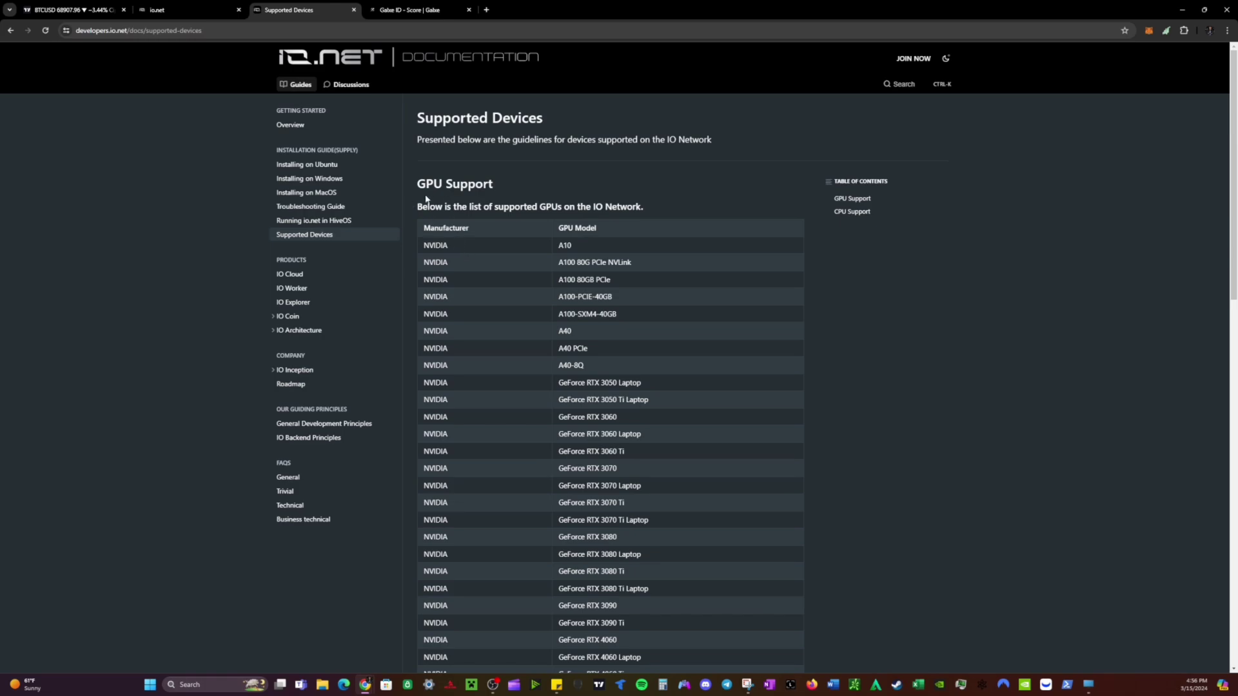
{"action": "left_click_drag", "start_coordinate": [423, 242], "coordinate": [512, 269]}
{"action": "scroll", "coordinate": [527, 165], "scroll_direction": "down", "scroll_amount": 8}
{"action": "scroll", "coordinate": [527, 170], "scroll_direction": "up", "scroll_amount": 8}
{"action": "scroll", "coordinate": [501, 264], "scroll_direction": "down", "scroll_amount": 14}
{"action": "scroll", "coordinate": [675, 232], "scroll_direction": "up", "scroll_amount": 4}
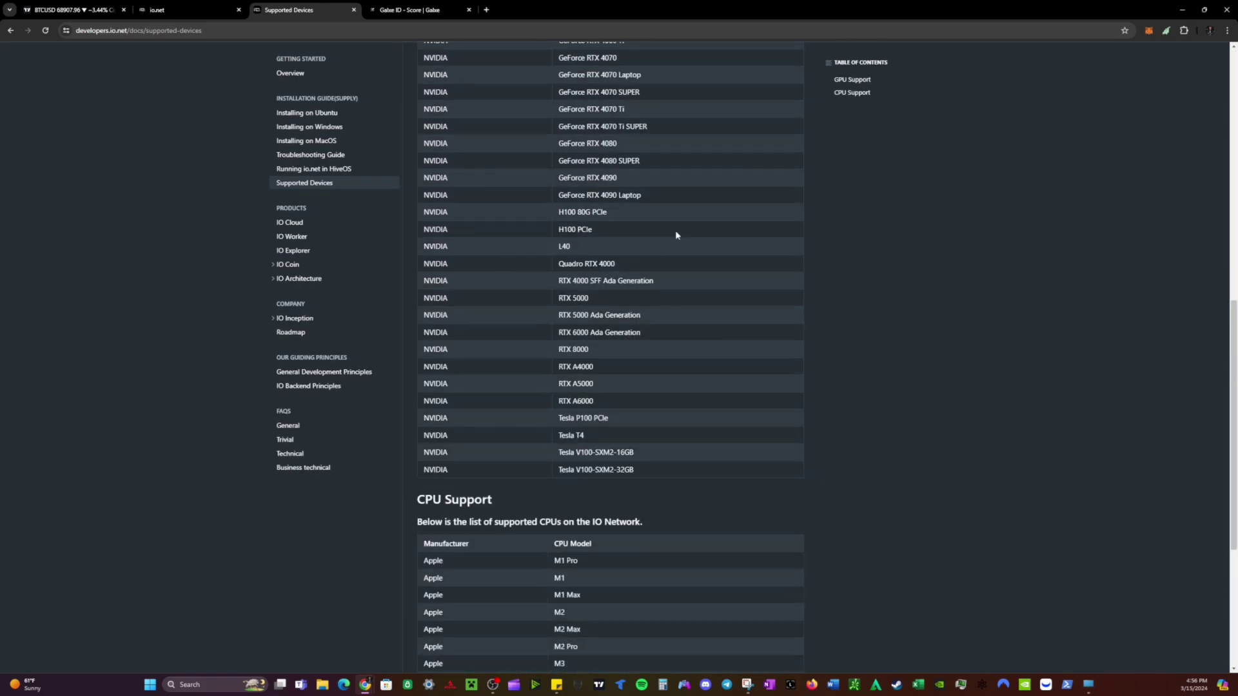
{"action": "scroll", "coordinate": [563, 278], "scroll_direction": "down", "scroll_amount": 5}
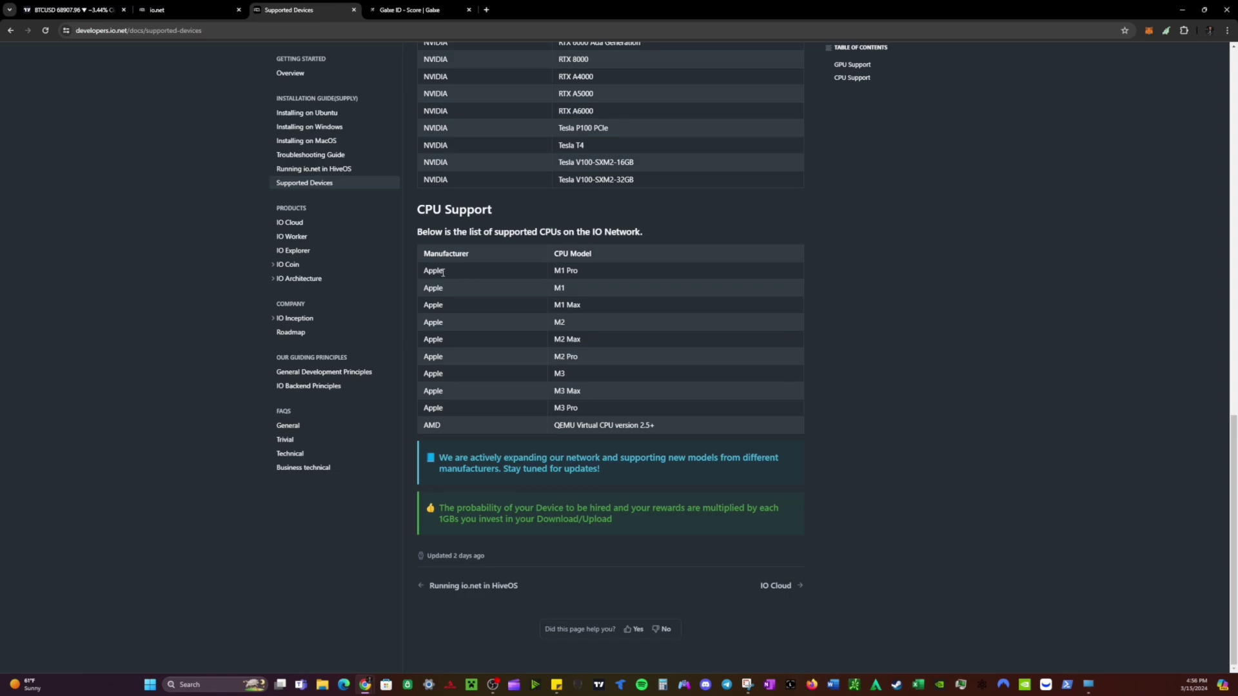
Check M1 in the supported CPU list, then return to the Add New Devices form.
{"action": "double_click", "coordinate": [555, 272]}
{"action": "left_click", "coordinate": [637, 295]}
{"action": "left_click", "coordinate": [478, 437]}
{"action": "key", "text": "ctrl+shift+Tab"}
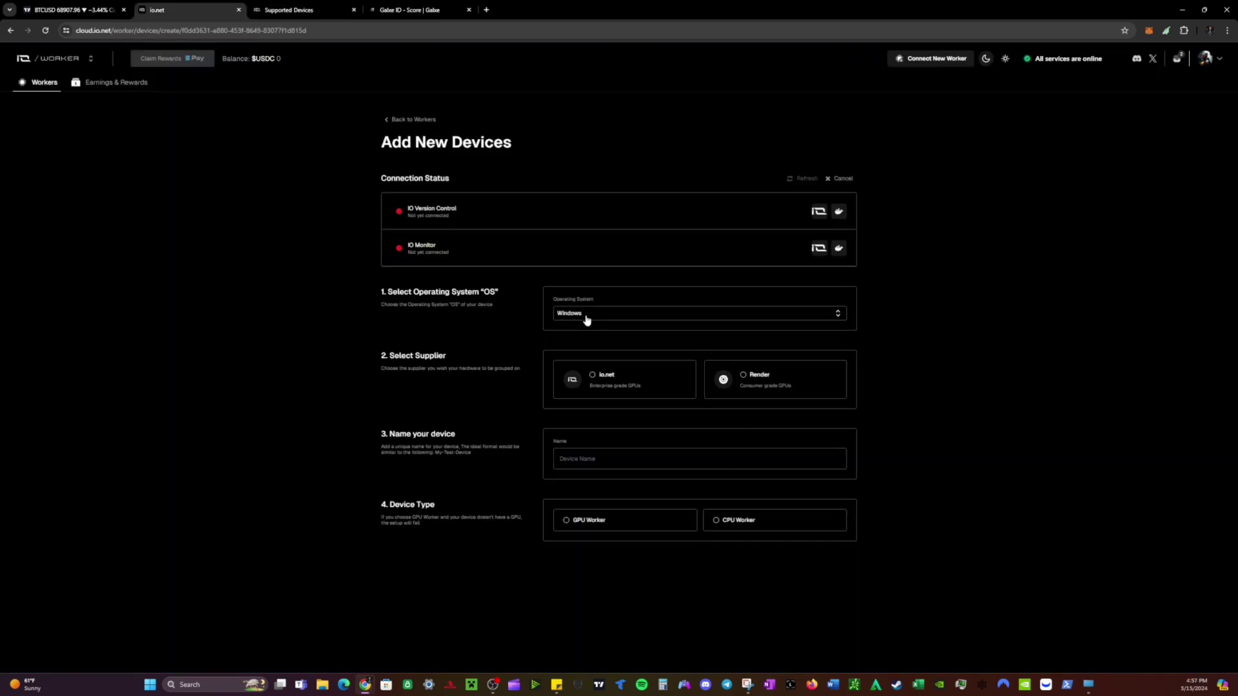
Keep Windows, choose io.net as supplier, name the device 'cyberalien' and select GPU Worker.
{"action": "left_click", "coordinate": [613, 317]}
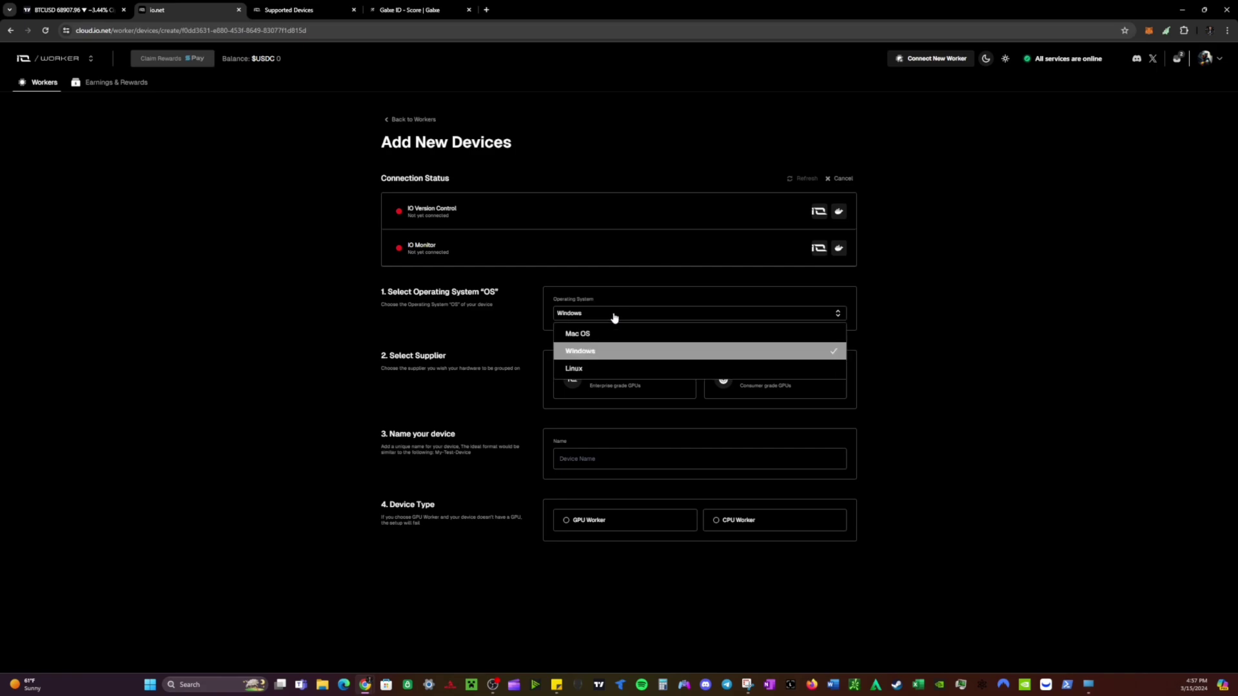
{"action": "left_click", "coordinate": [573, 349]}
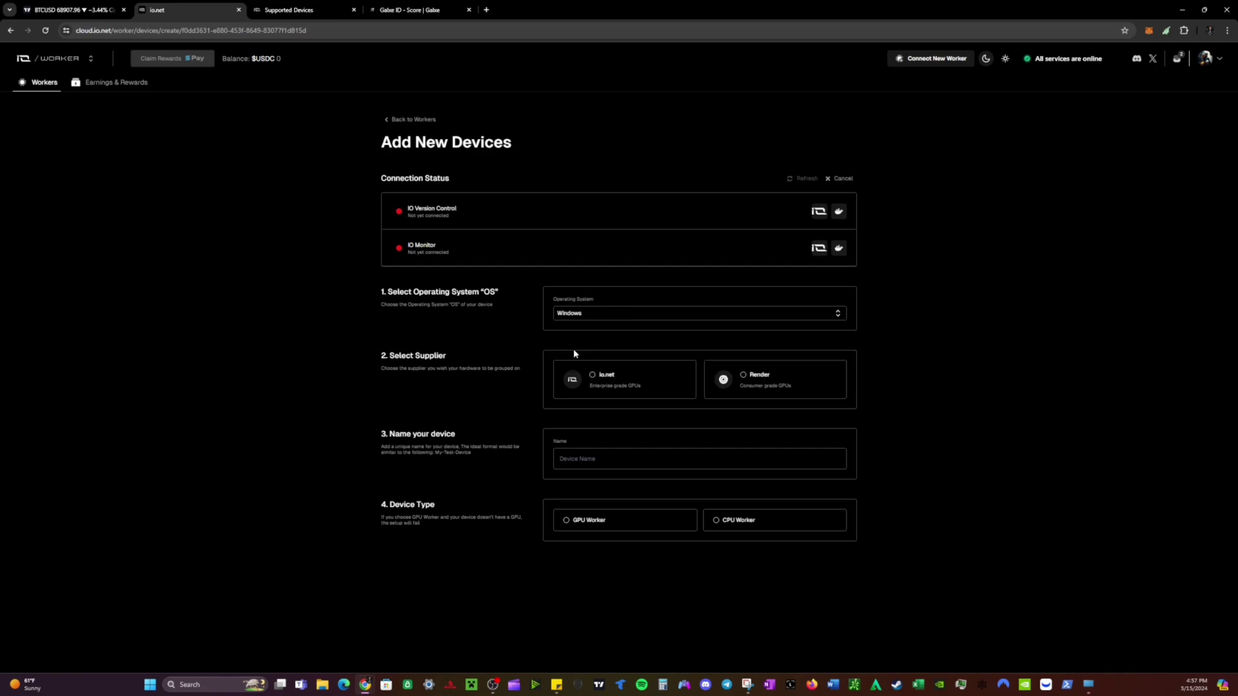
{"action": "left_click", "coordinate": [592, 382]}
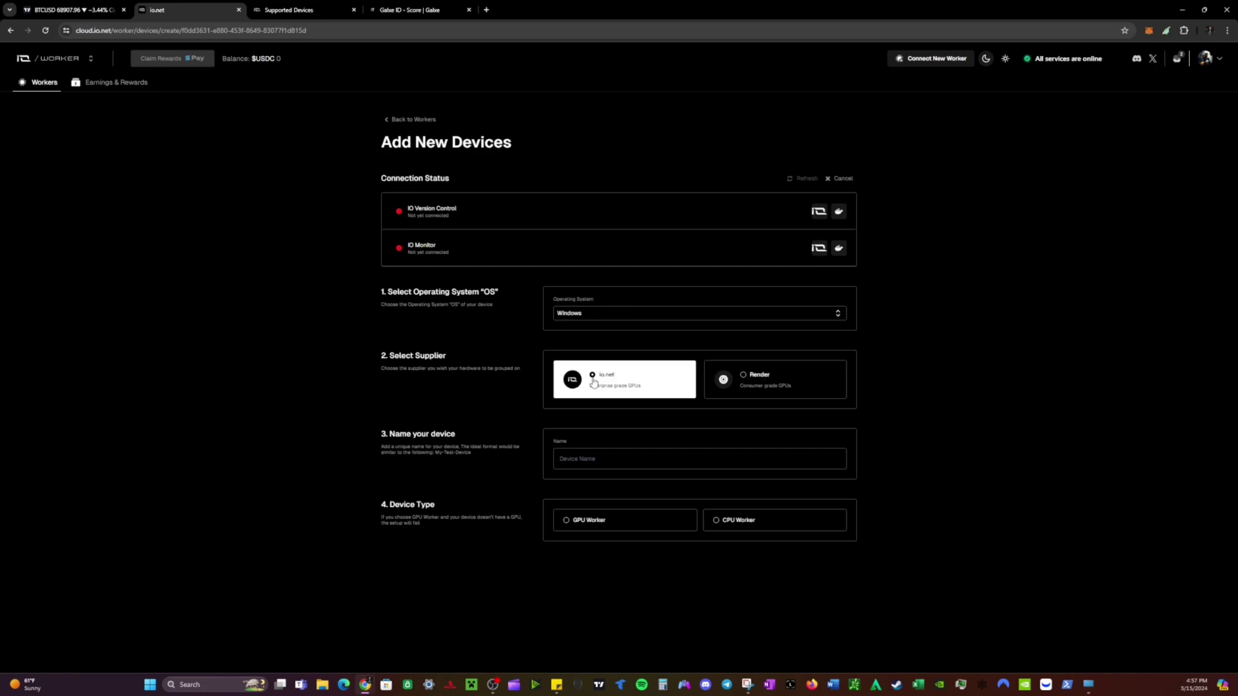
{"action": "left_click", "coordinate": [613, 461]}
{"action": "type", "text": "cyberalien"}
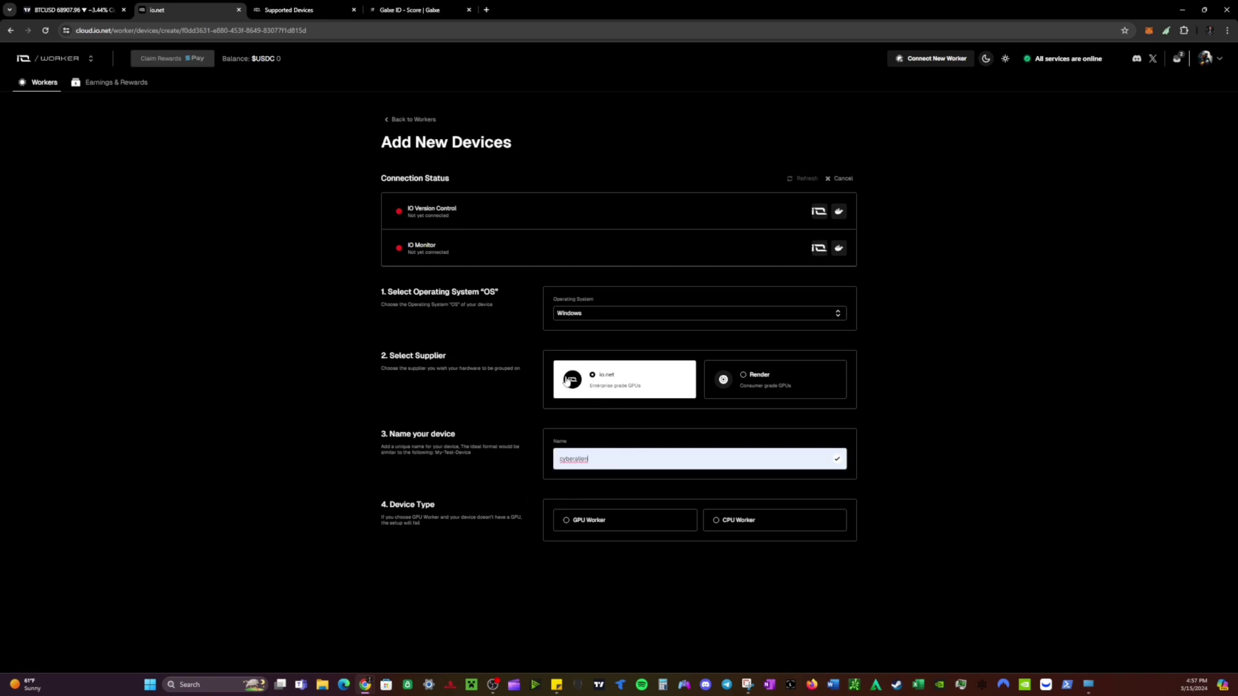
{"action": "left_click", "coordinate": [568, 528]}
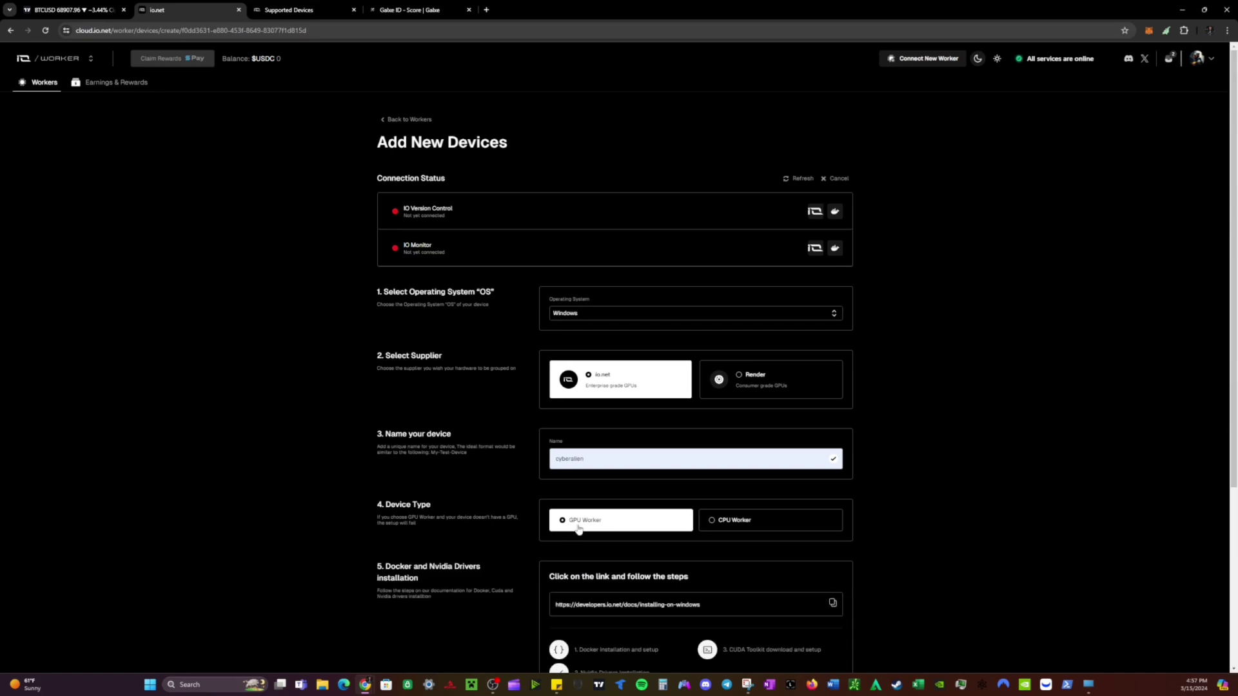
Review the Docker, Nvidia driver and CUDA Toolkit setup steps, then open the Windows guide.
{"action": "scroll", "coordinate": [624, 432], "scroll_direction": "down", "scroll_amount": 2}
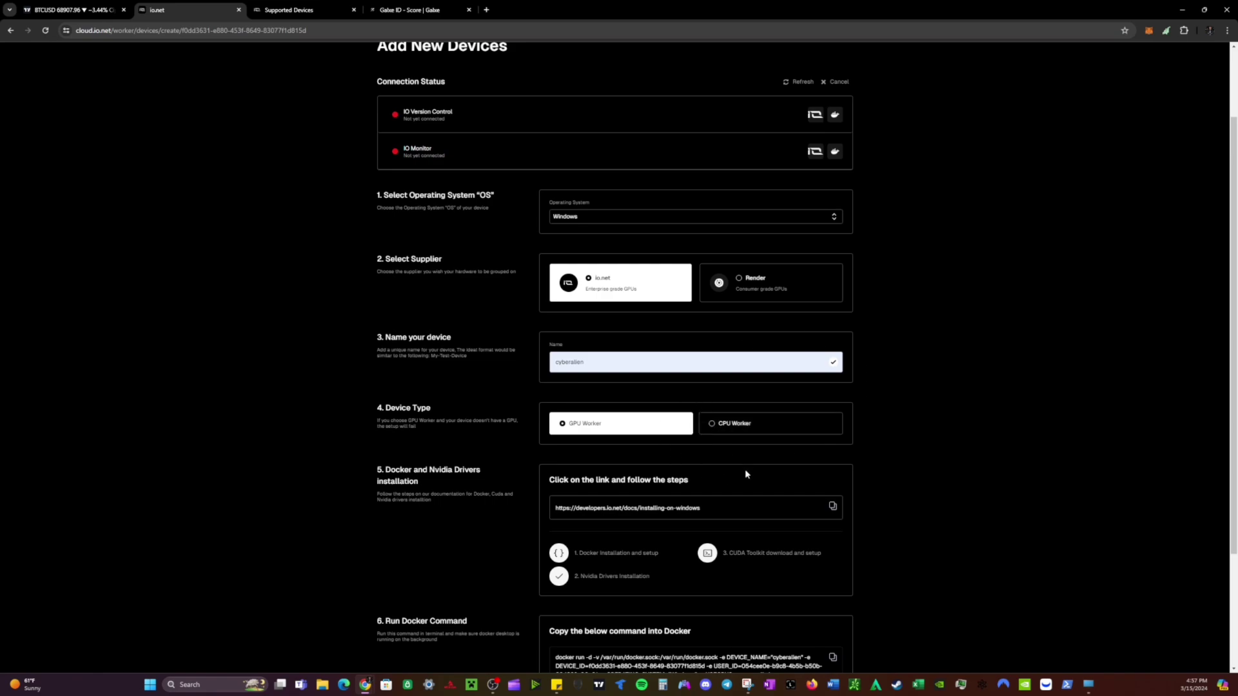
{"action": "scroll", "coordinate": [693, 483], "scroll_direction": "down", "scroll_amount": 2}
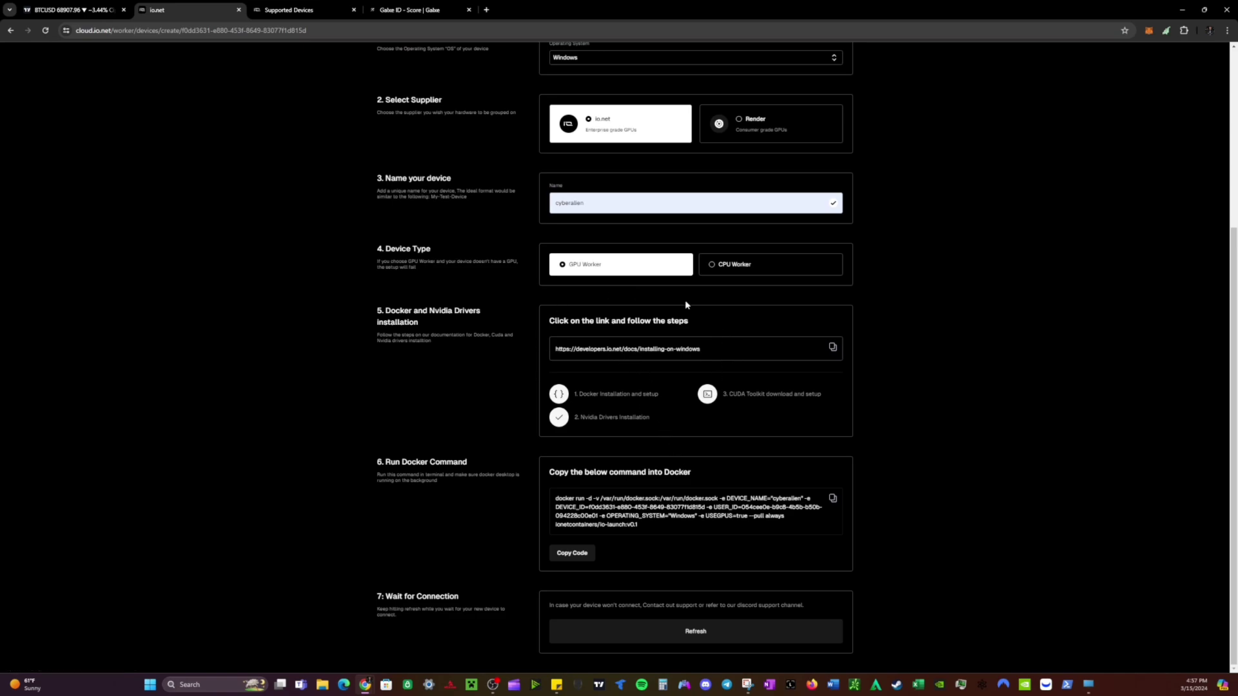
{"action": "left_click_drag", "start_coordinate": [581, 395], "coordinate": [617, 395]}
{"action": "left_click", "coordinate": [617, 376]}
{"action": "left_click_drag", "start_coordinate": [581, 417], "coordinate": [687, 426]}
{"action": "left_click", "coordinate": [687, 426]}
{"action": "left_click_drag", "start_coordinate": [730, 396], "coordinate": [807, 411]}
{"action": "left_click", "coordinate": [773, 416]}
{"action": "left_click", "coordinate": [726, 400]}
{"action": "left_click_drag", "start_coordinate": [732, 398], "coordinate": [771, 401]}
{"action": "left_click", "coordinate": [613, 352]}
Scroll the Windows guide and briefly check the io.net setup page before returning.
{"action": "scroll", "coordinate": [421, 231], "scroll_direction": "down", "scroll_amount": 20}
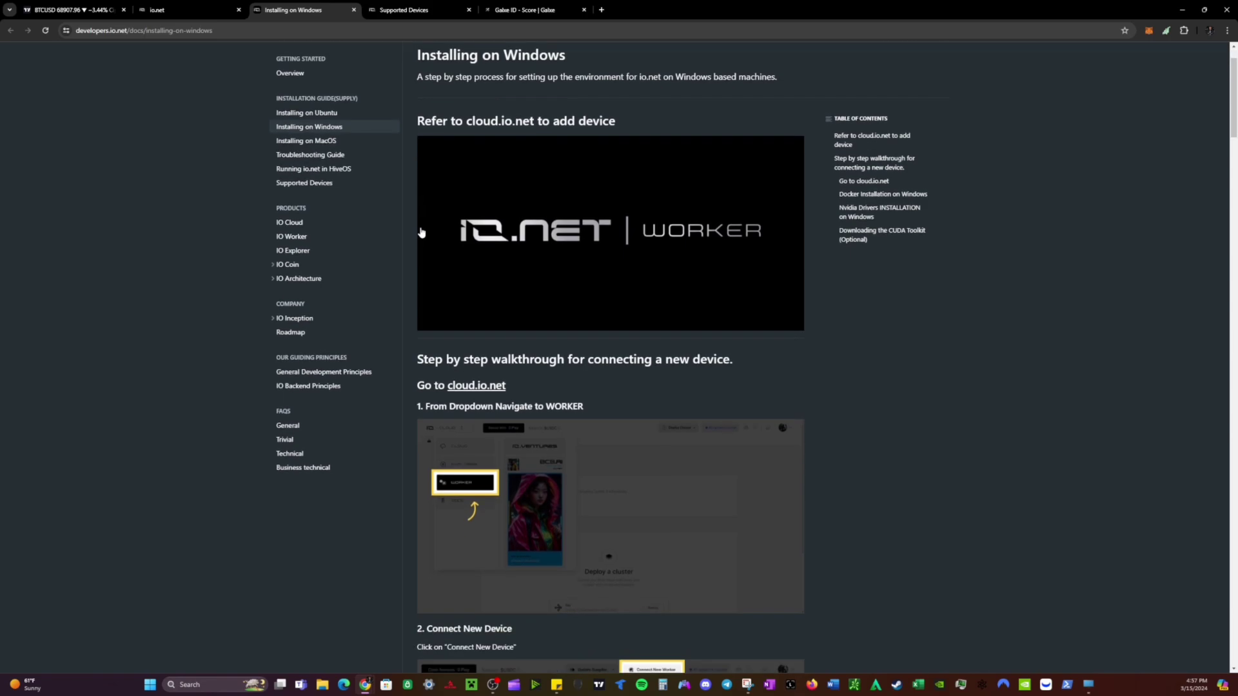
{"action": "scroll", "coordinate": [422, 242], "scroll_direction": "down", "scroll_amount": 12}
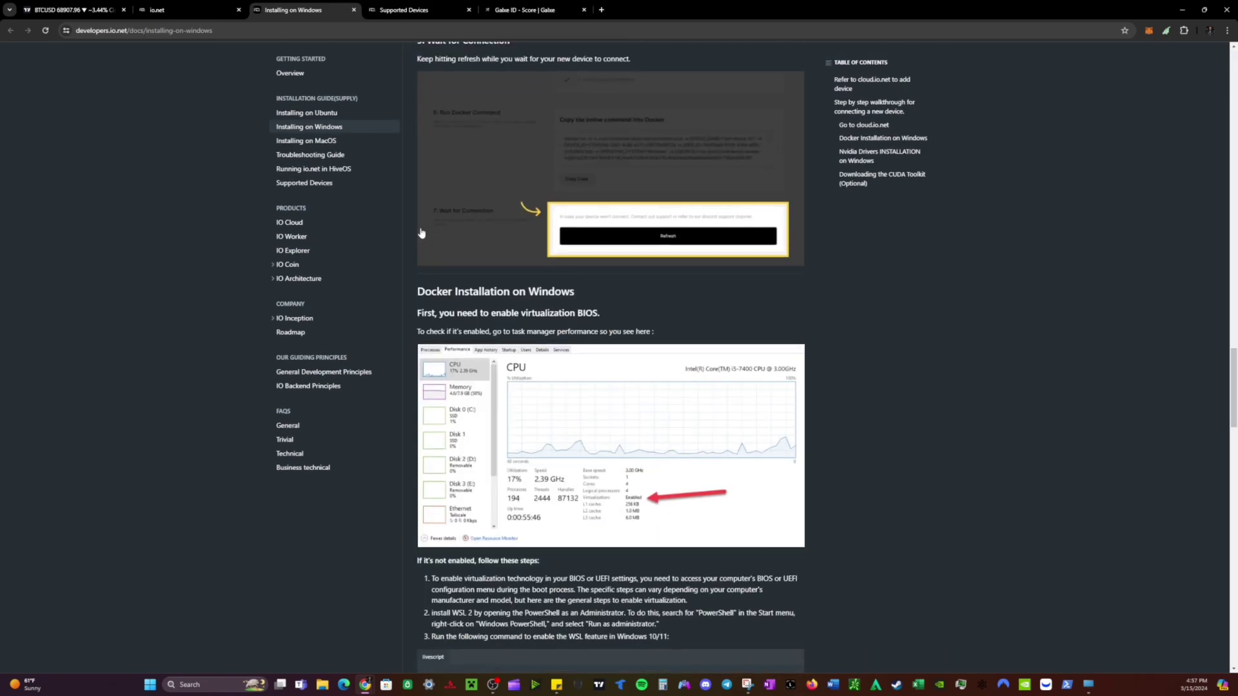
{"action": "scroll", "coordinate": [422, 245], "scroll_direction": "up", "scroll_amount": 4}
{"action": "left_click", "coordinate": [242, 5]}
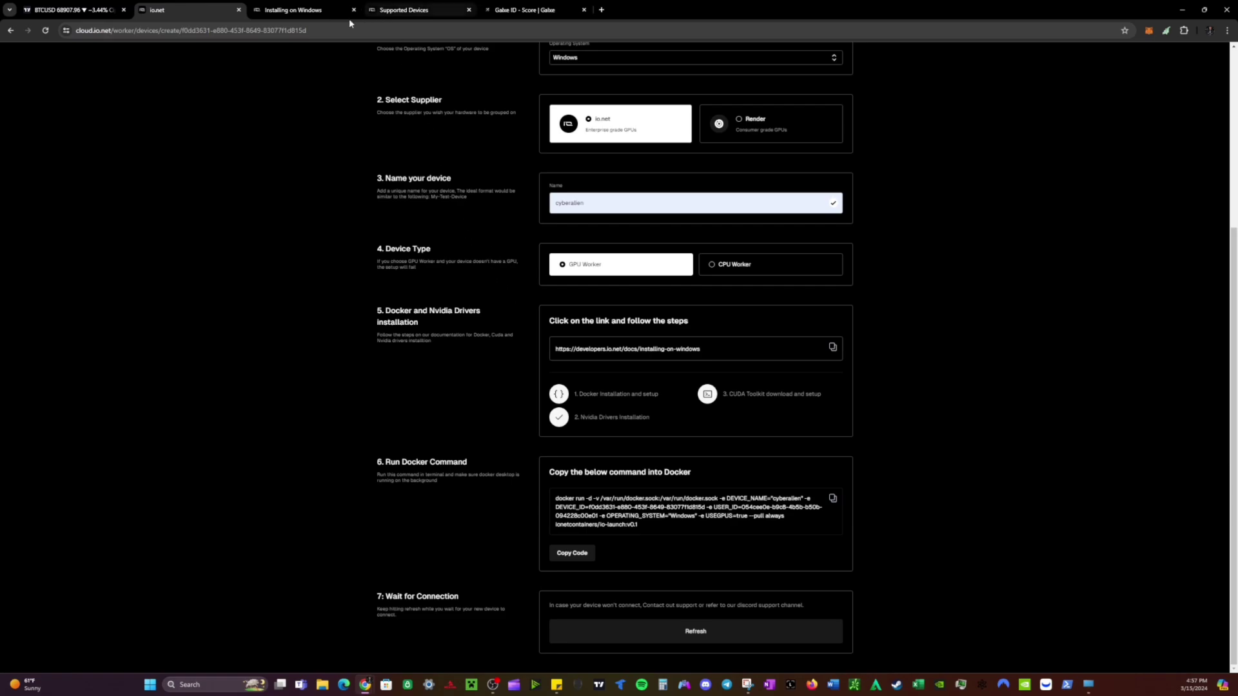
{"action": "left_click", "coordinate": [303, 10]}
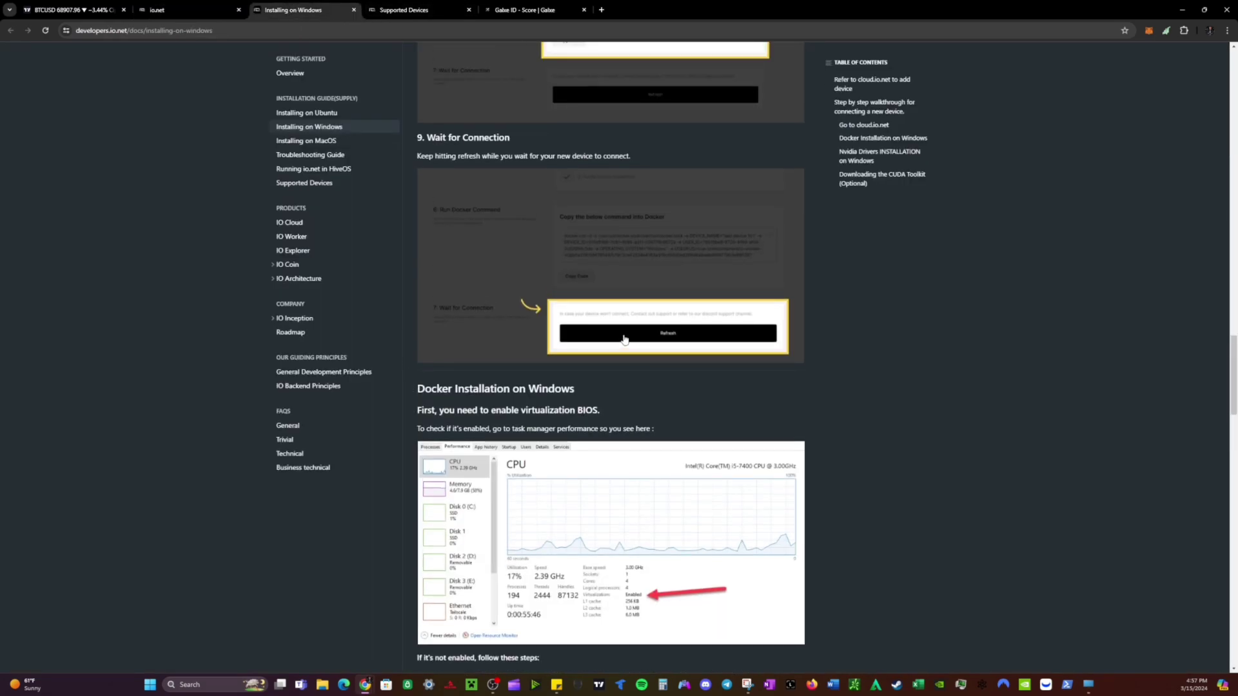
Visit the Docker Desktop download page, view other OS download options, then close it.
{"action": "scroll", "coordinate": [624, 340], "scroll_direction": "down", "scroll_amount": 10}
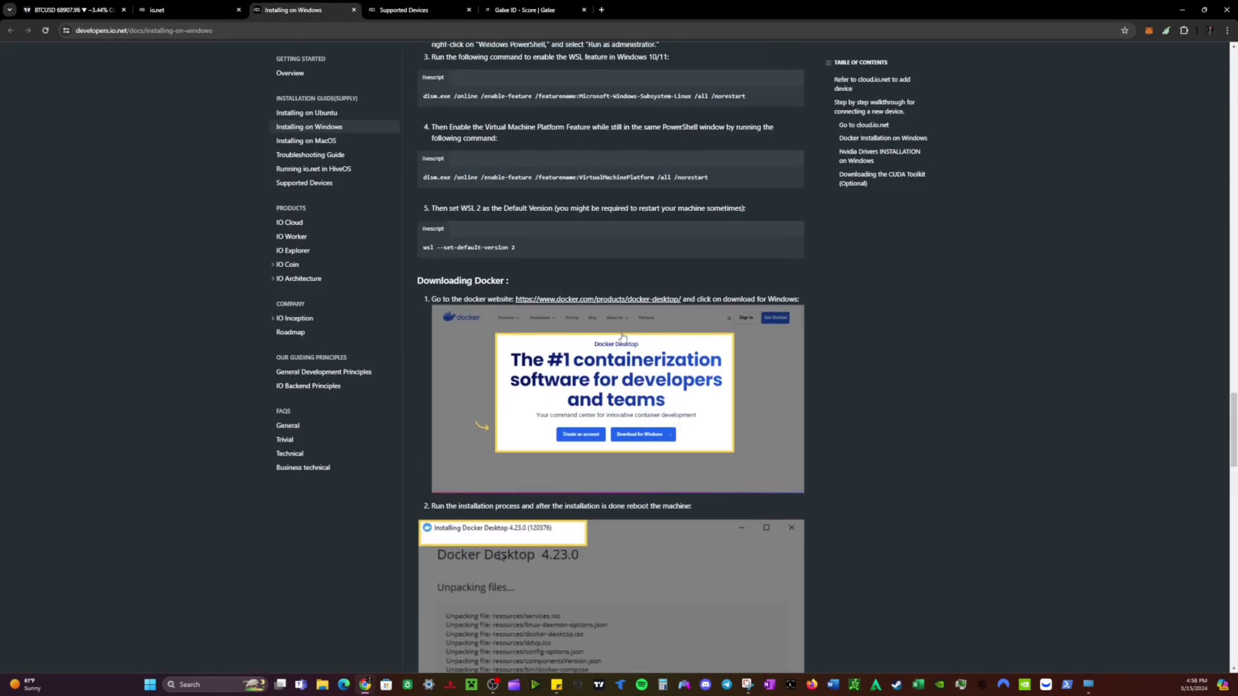
{"action": "scroll", "coordinate": [623, 337], "scroll_direction": "down", "scroll_amount": 2}
{"action": "left_click", "coordinate": [555, 205]}
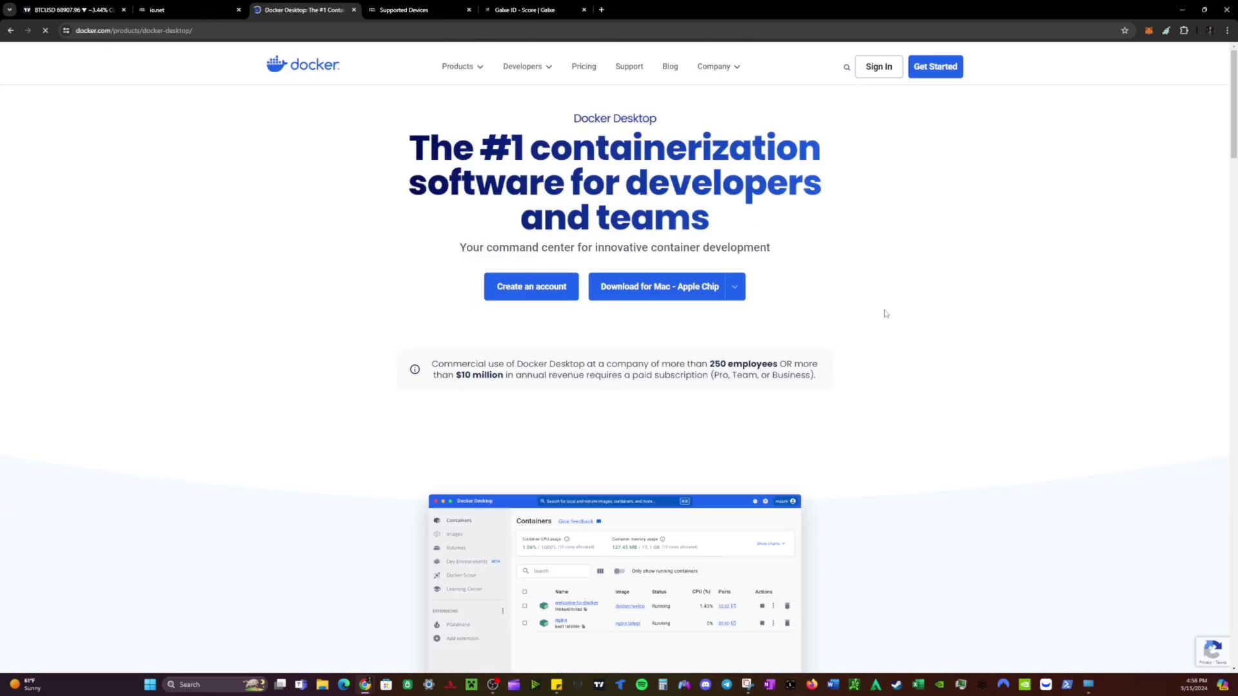
{"action": "left_click", "coordinate": [735, 287]}
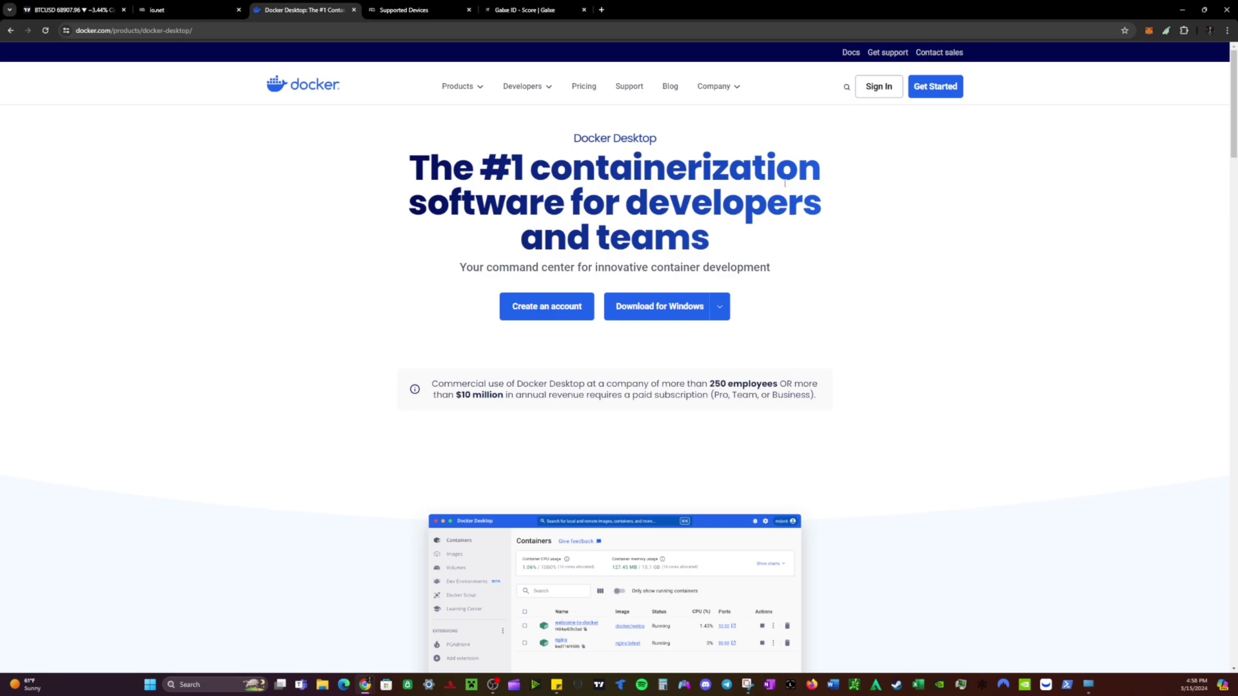
{"action": "left_click", "coordinate": [353, 12]}
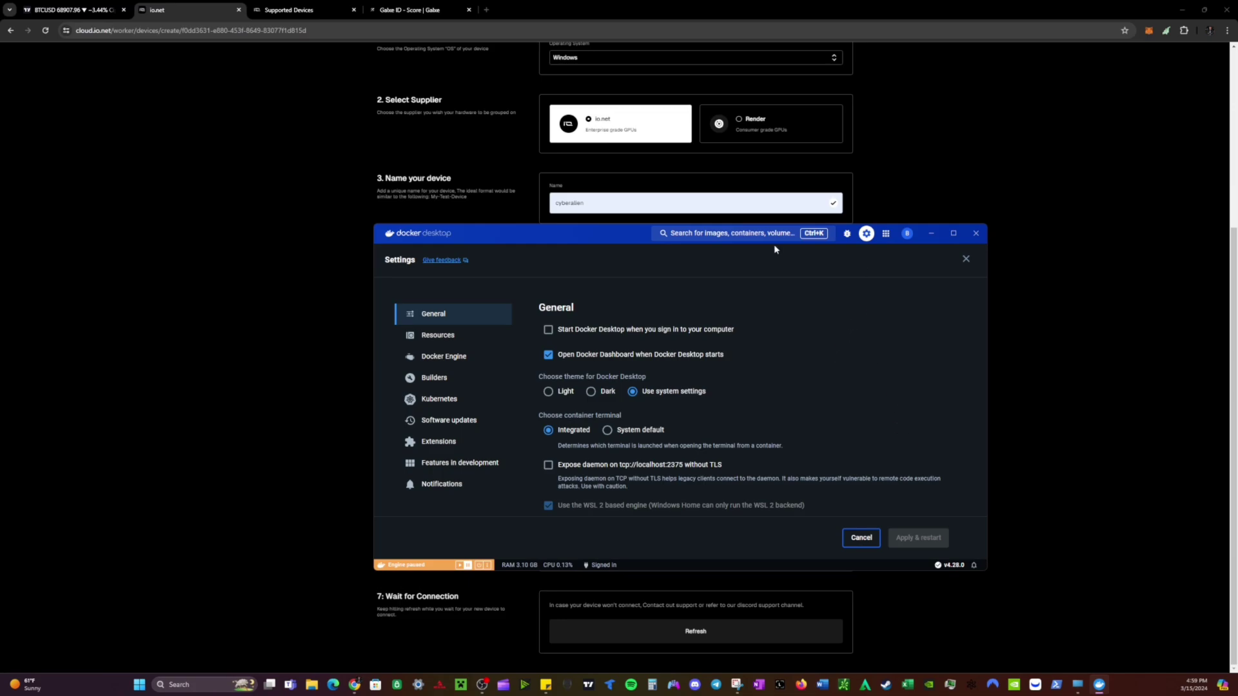
Check Docker Desktop's Resources > WSL integration settings, then reopen the Installing on Windows guide.
{"action": "left_click", "coordinate": [423, 340]}
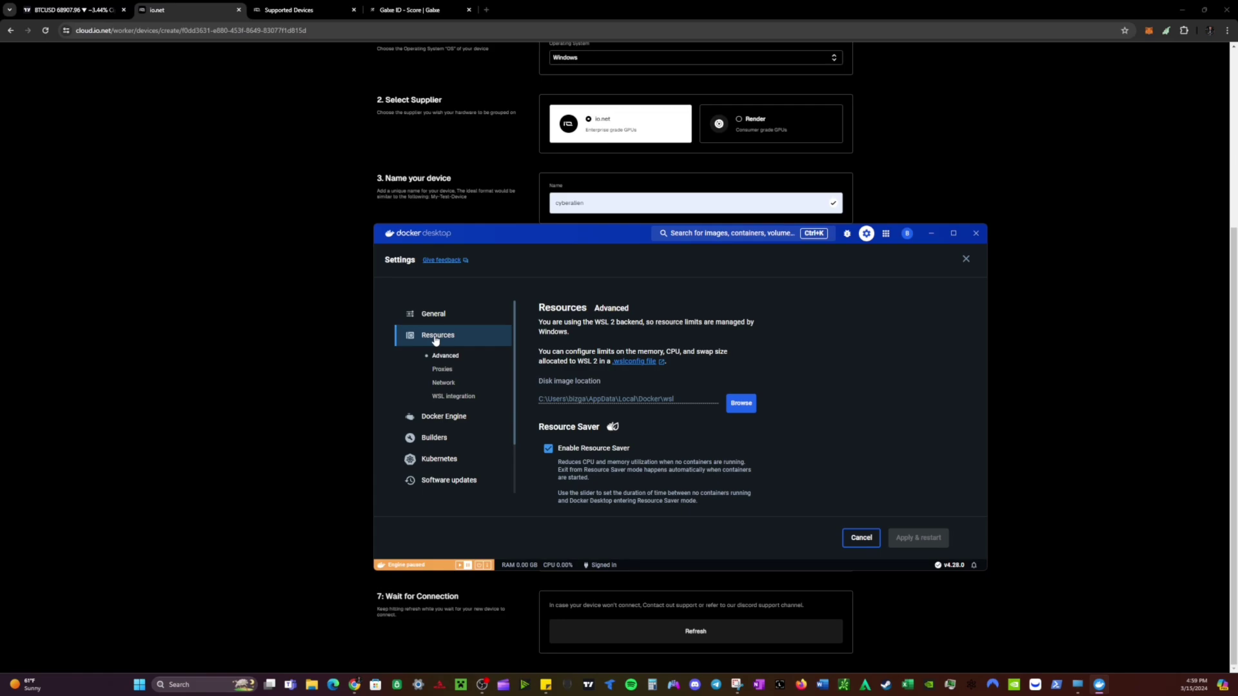
{"action": "left_click", "coordinate": [448, 397]}
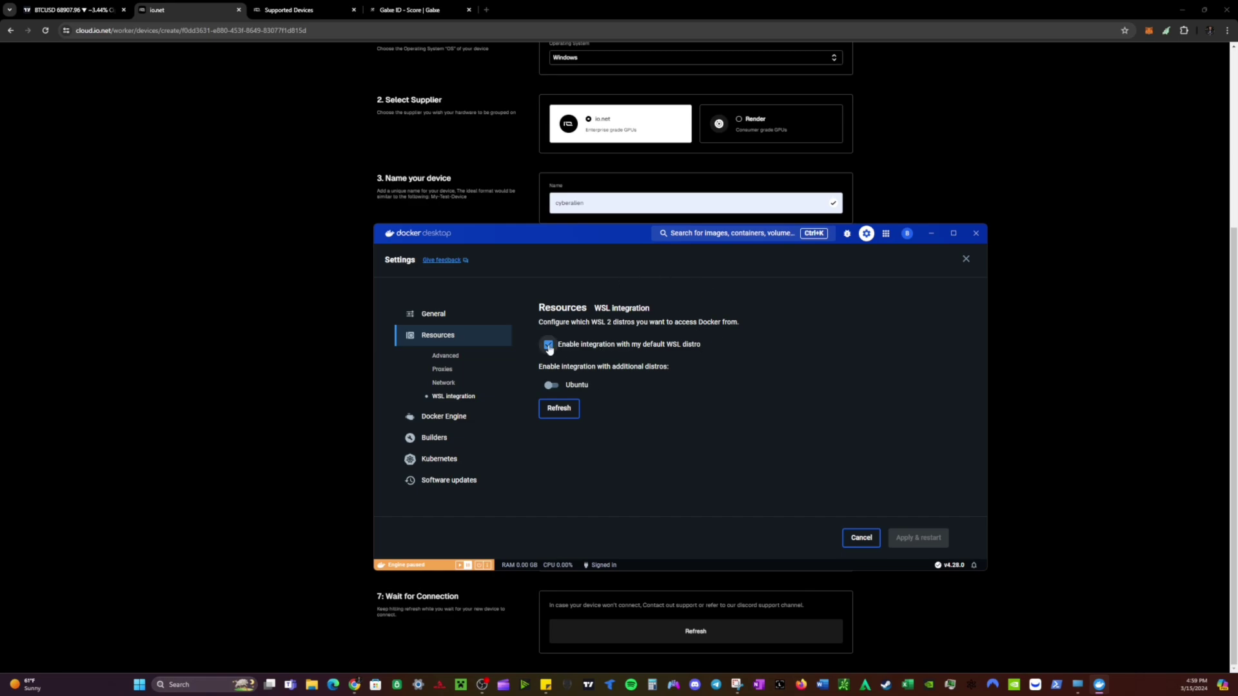
{"action": "left_click", "coordinate": [439, 335]}
{"action": "left_click", "coordinate": [450, 397]}
{"action": "left_click", "coordinate": [269, 365]}
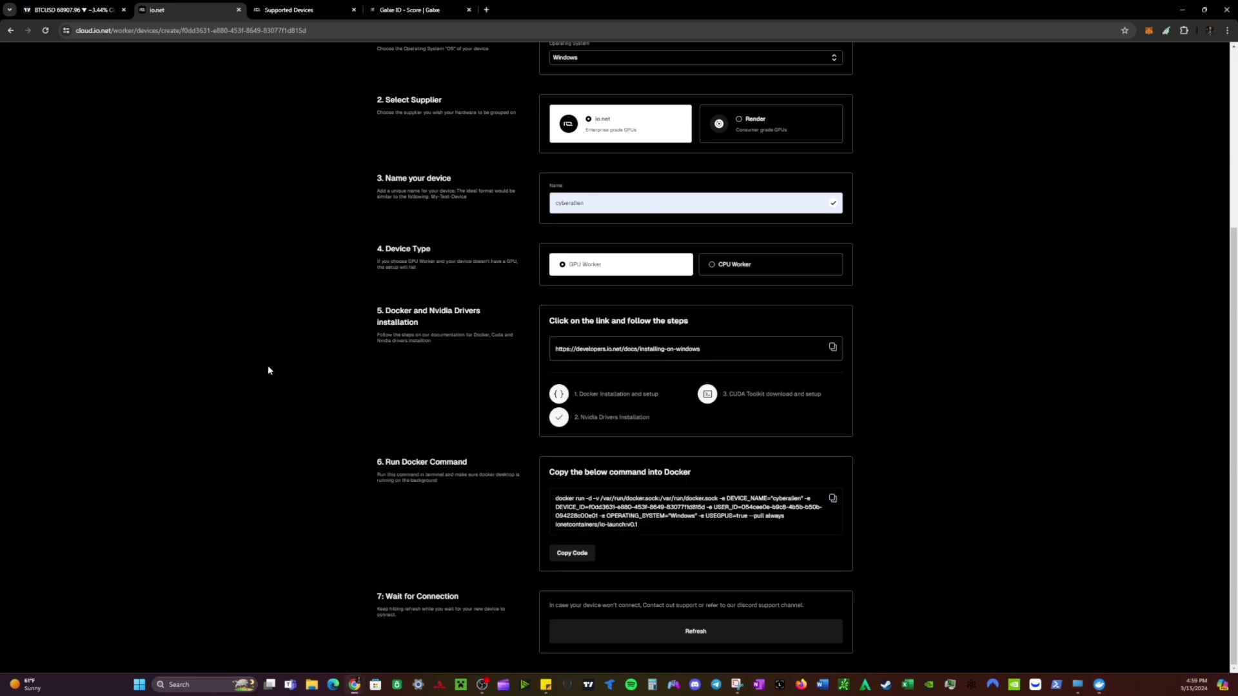
{"action": "left_click", "coordinate": [640, 423]}
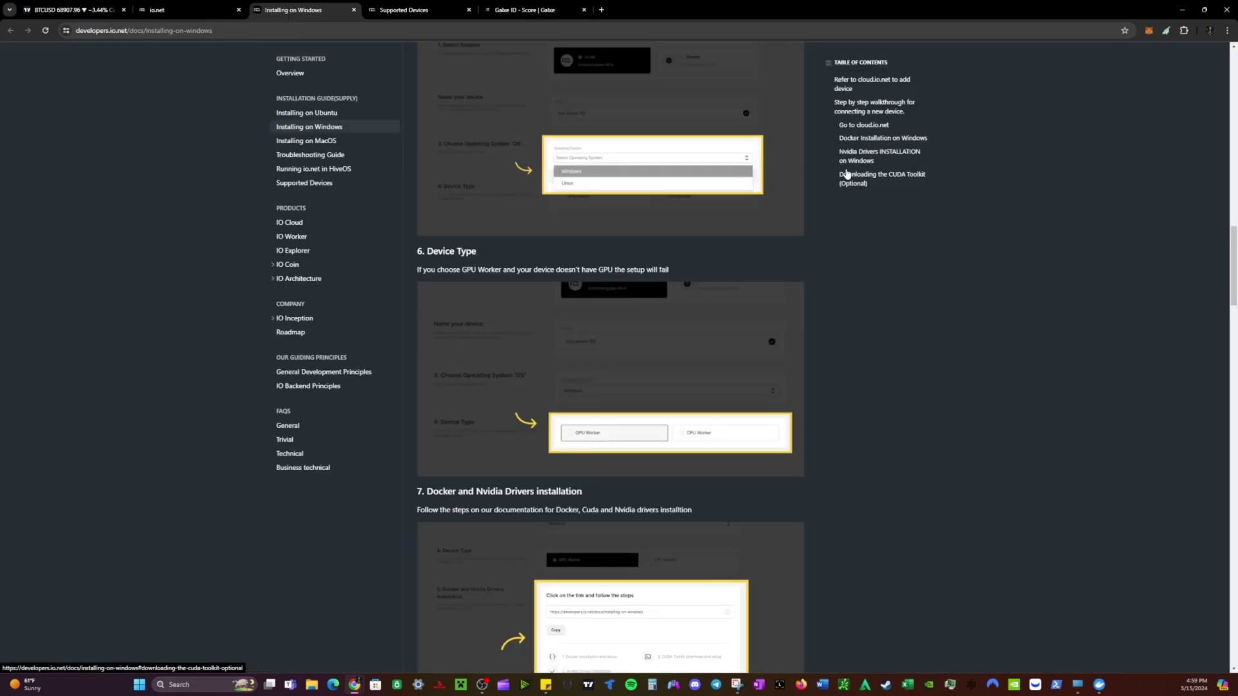
Jump to the Nvidia drivers installation section and scroll down to the nvidia-smi verification step.
{"action": "left_click", "coordinate": [890, 157]}
{"action": "scroll", "coordinate": [618, 270], "scroll_direction": "up", "scroll_amount": 2}
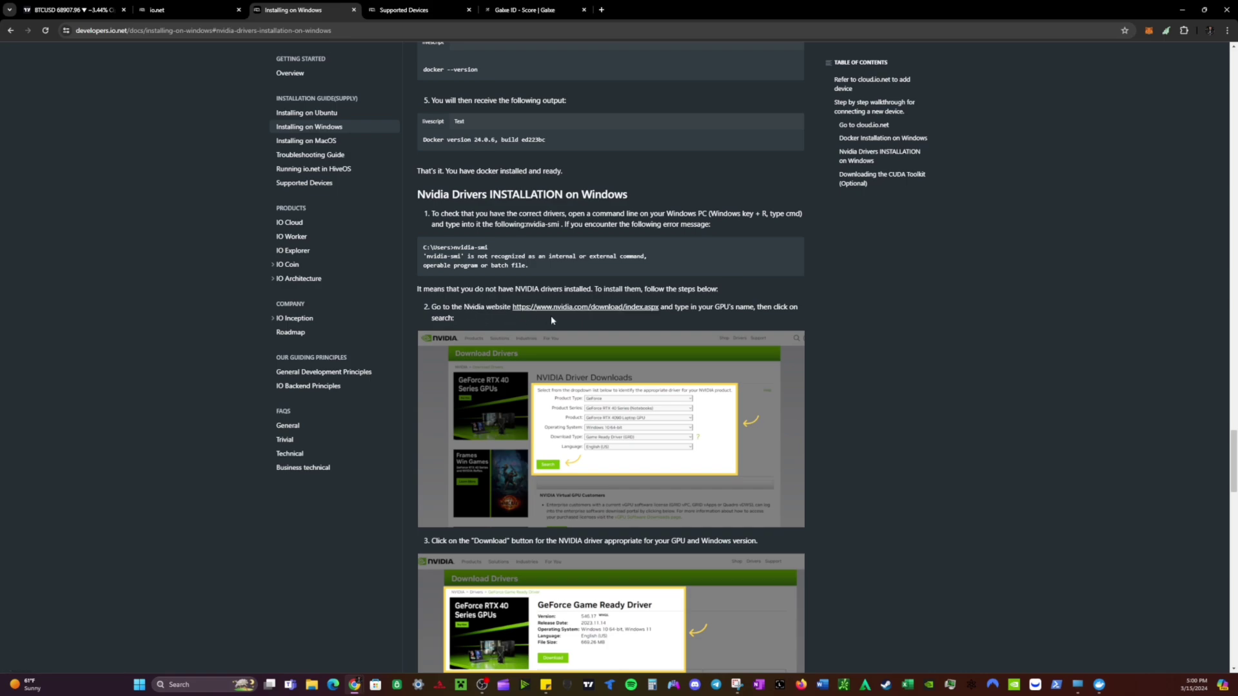
{"action": "scroll", "coordinate": [597, 325], "scroll_direction": "down", "scroll_amount": 1}
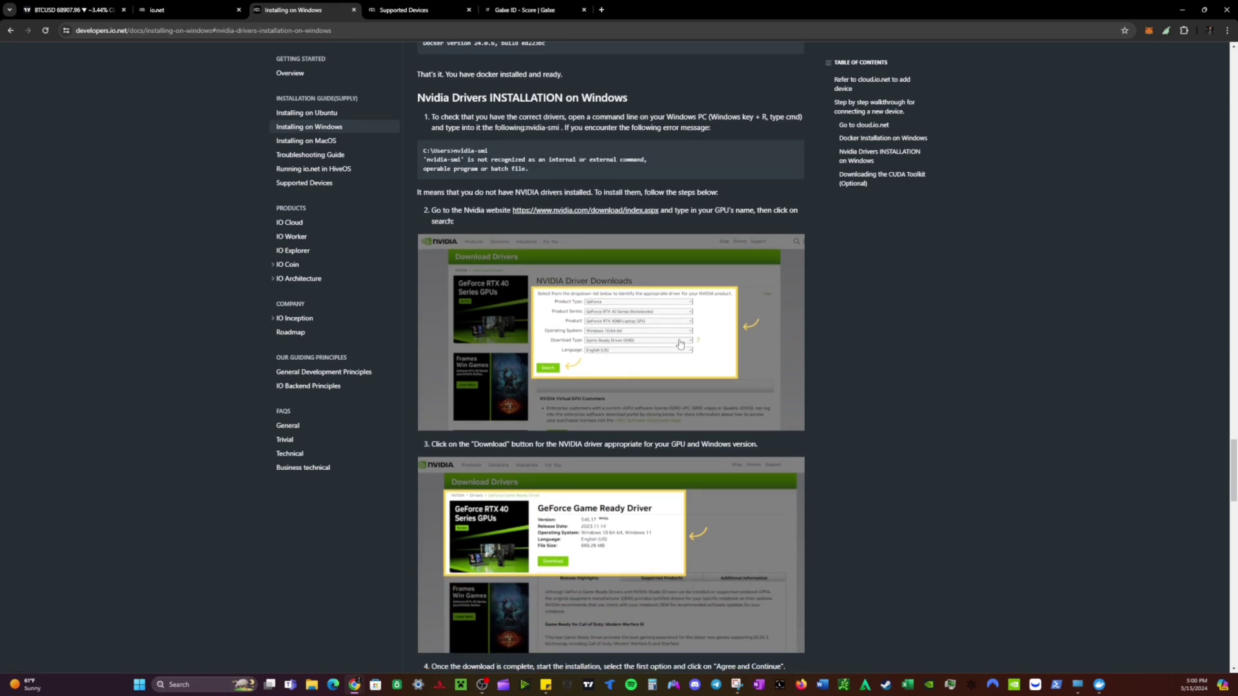
{"action": "scroll", "coordinate": [710, 330], "scroll_direction": "down", "scroll_amount": 1}
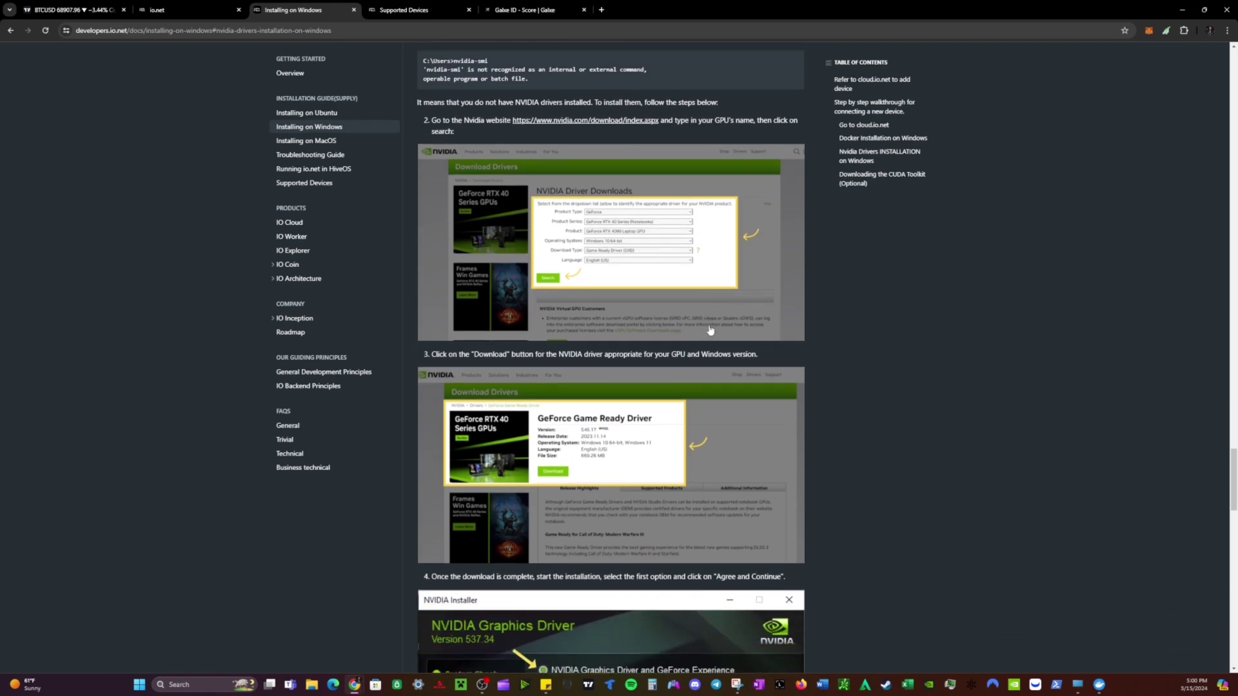
{"action": "scroll", "coordinate": [469, 354], "scroll_direction": "down", "scroll_amount": 1}
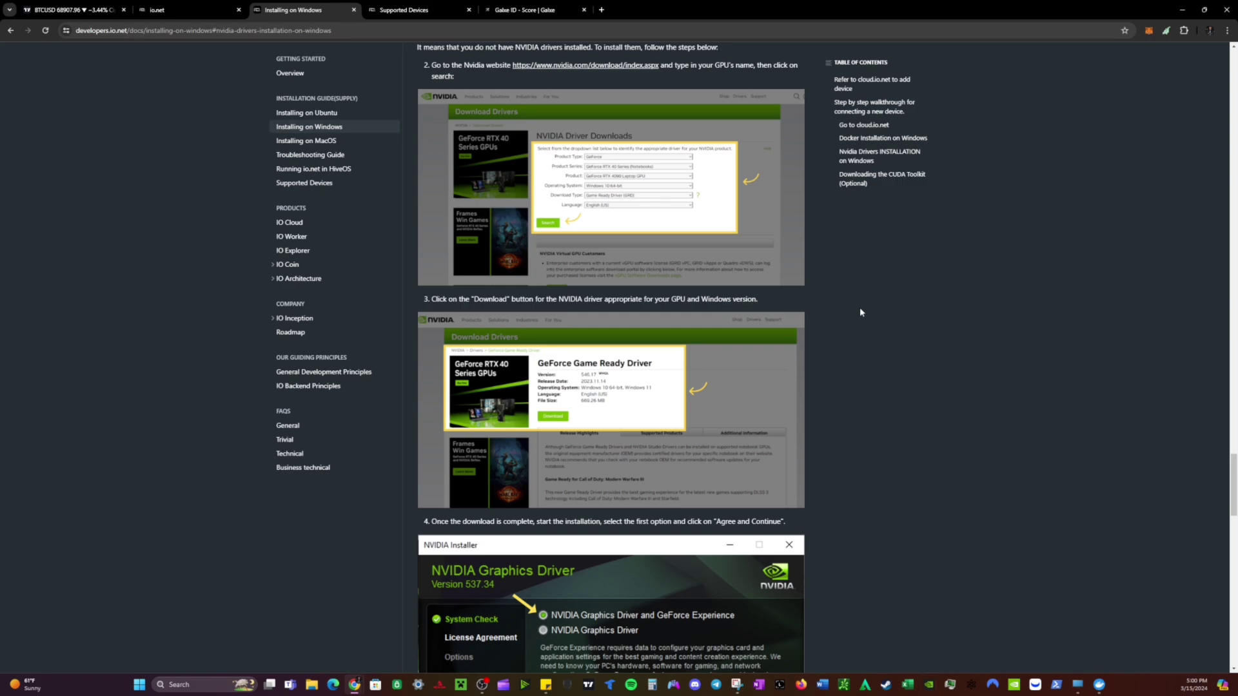
{"action": "scroll", "coordinate": [860, 313], "scroll_direction": "down", "scroll_amount": 4}
{"action": "scroll", "coordinate": [861, 312], "scroll_direction": "down", "scroll_amount": 1}
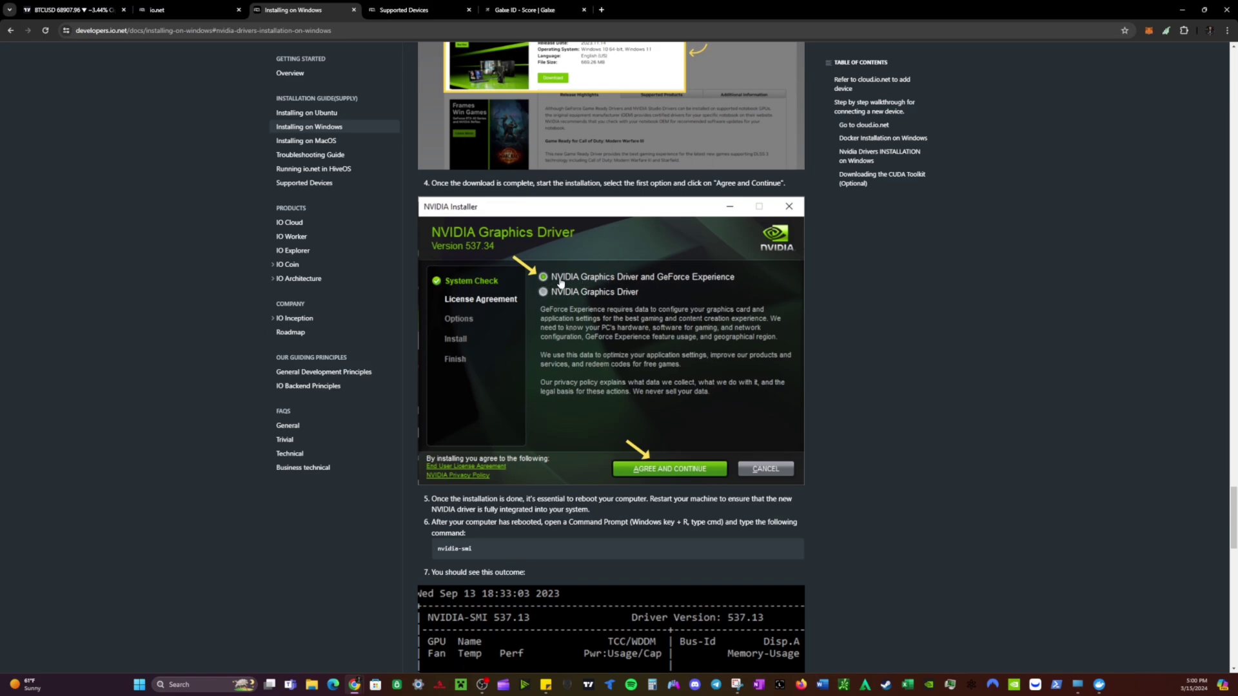
{"action": "scroll", "coordinate": [695, 294], "scroll_direction": "down", "scroll_amount": 3}
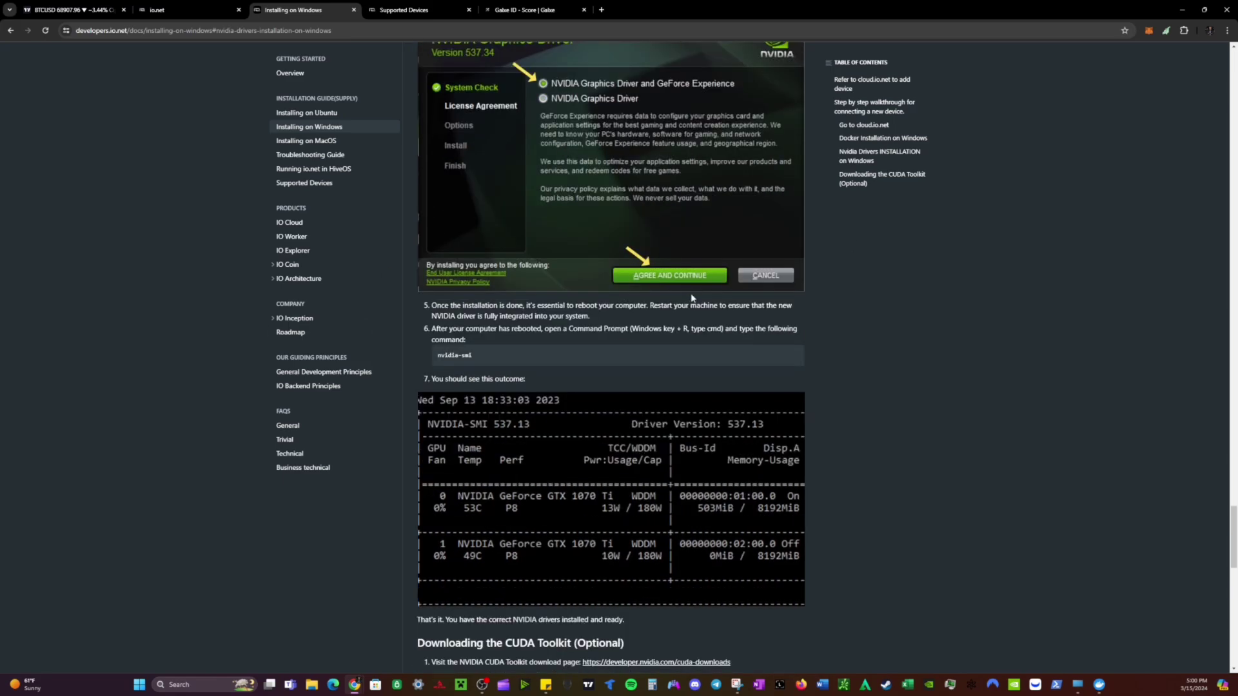
{"action": "scroll", "coordinate": [692, 298], "scroll_direction": "up", "scroll_amount": 2}
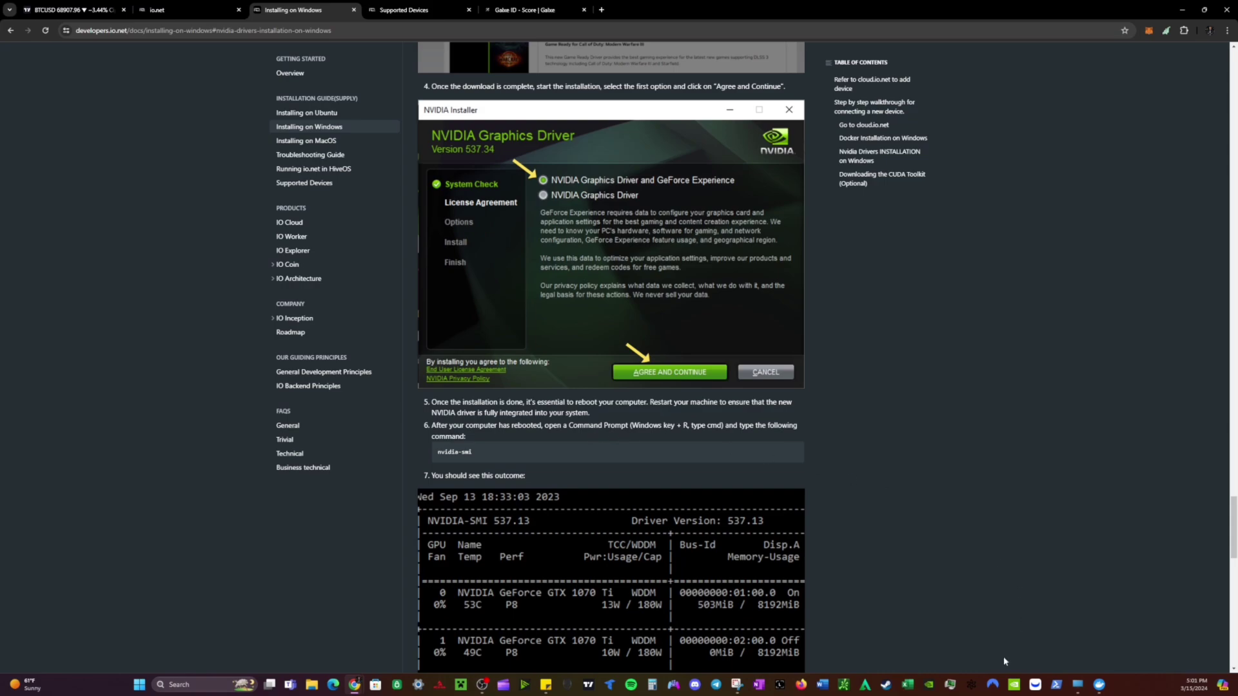
Launch Command Prompt and copy the nvidia-smi command from the guide.
{"action": "left_click", "coordinate": [196, 682]}
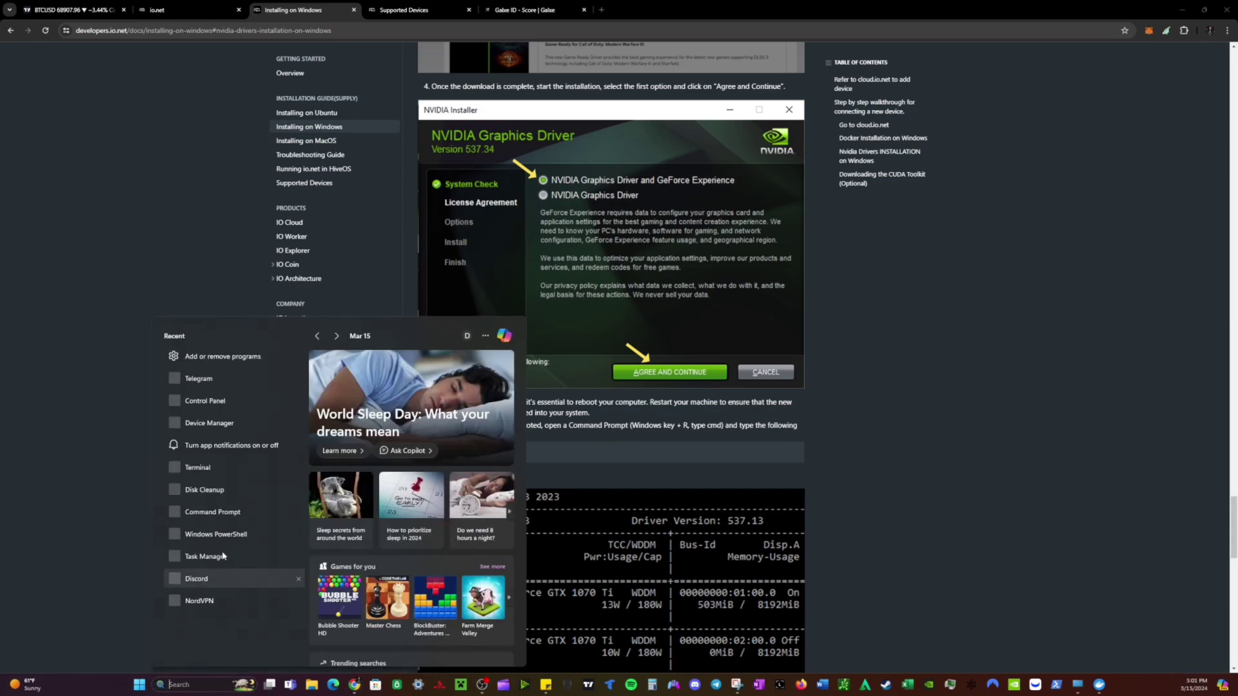
{"action": "left_click", "coordinate": [176, 510]}
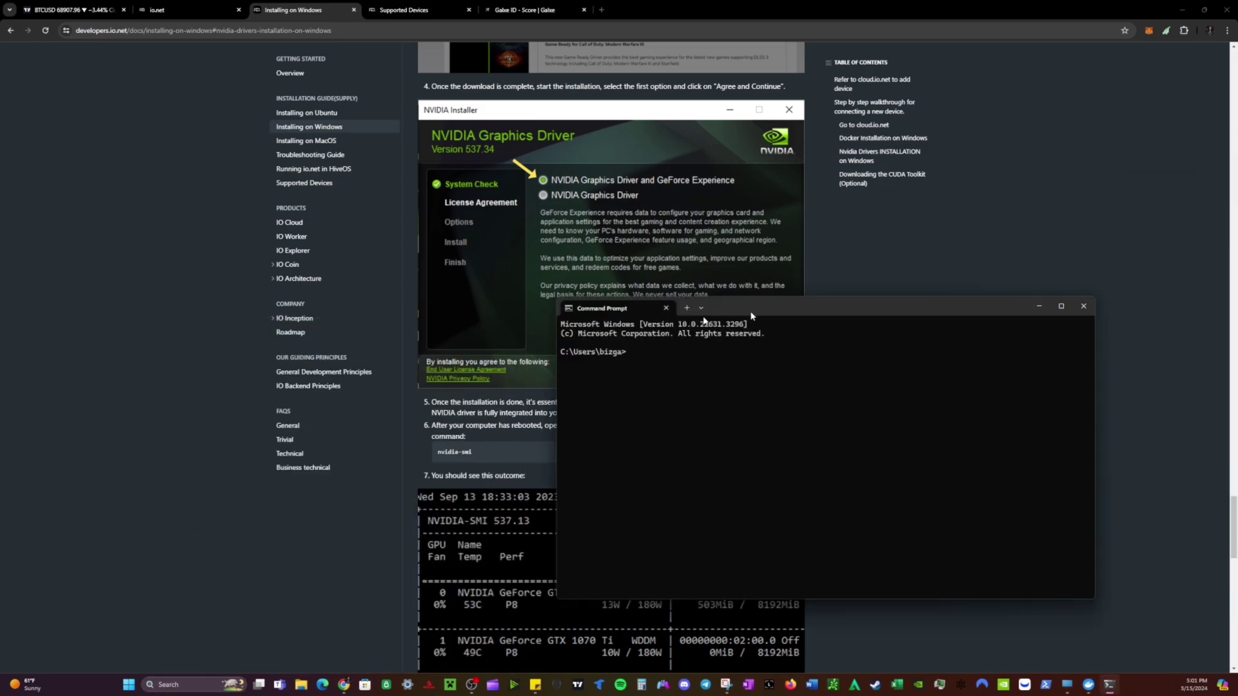
{"action": "left_click_drag", "start_coordinate": [748, 298], "coordinate": [1237, 271]}
{"action": "left_click", "coordinate": [576, 461]}
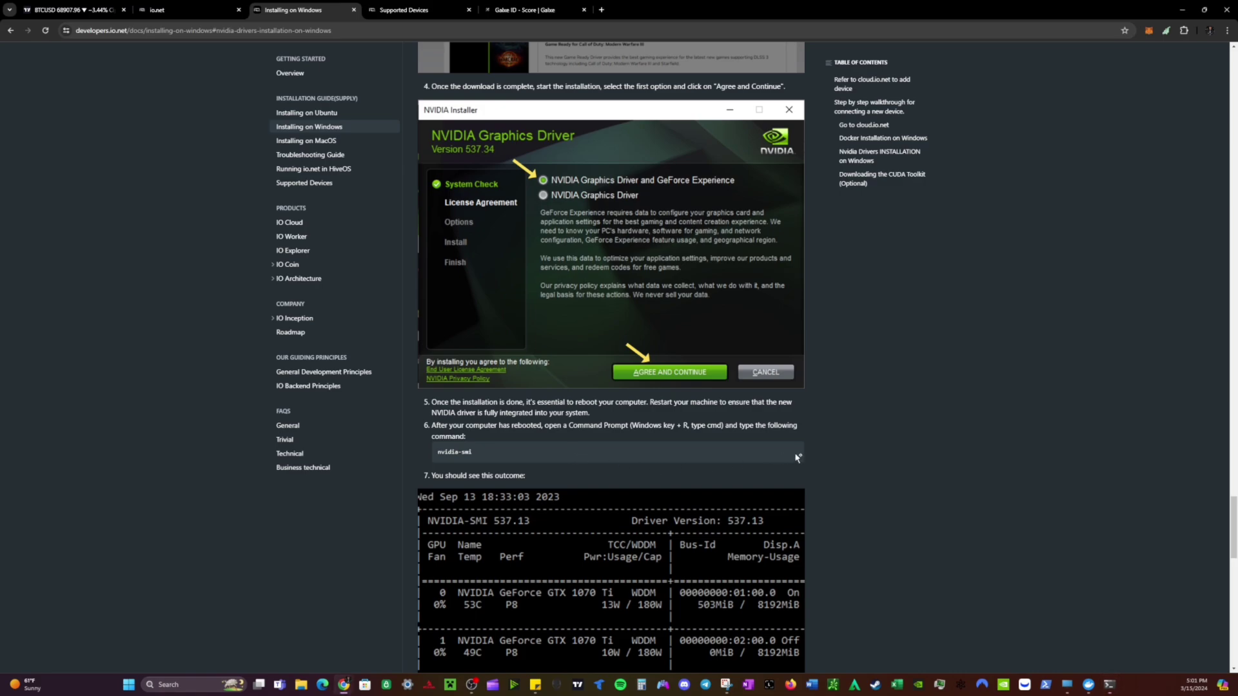
{"action": "left_click", "coordinate": [792, 453]}
{"action": "left_click", "coordinate": [1109, 685]}
{"action": "left_click_drag", "start_coordinate": [1148, 237], "coordinate": [673, 257]}
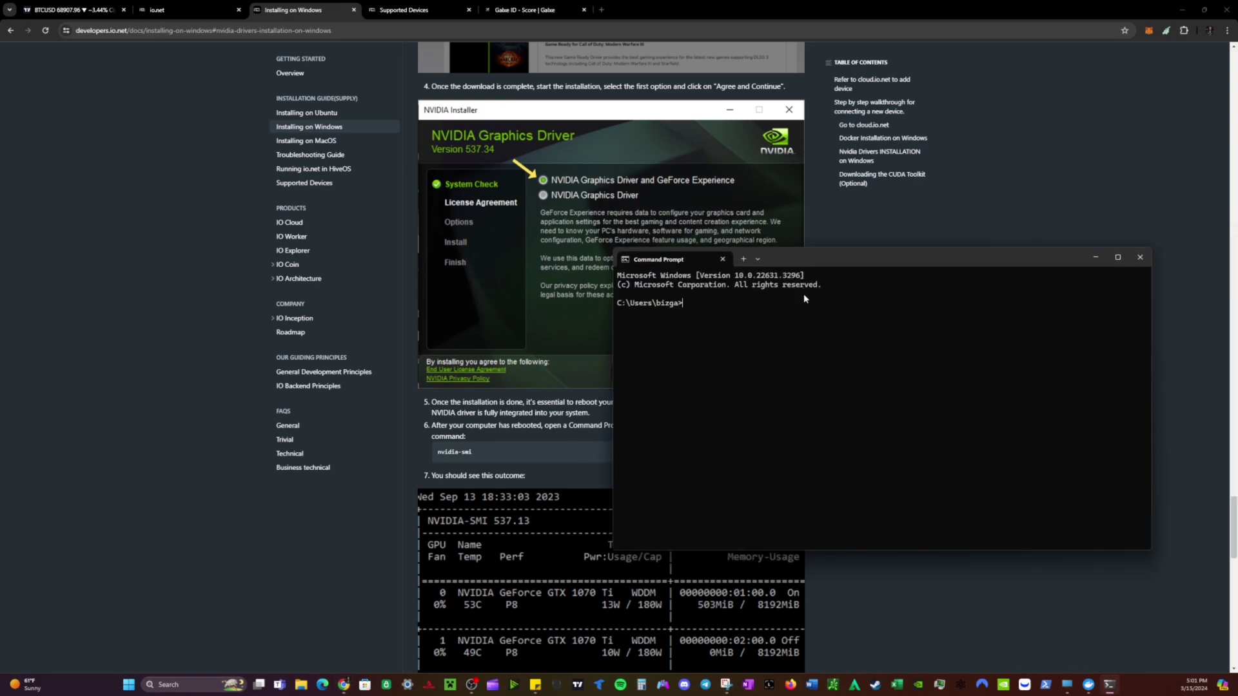
Run nvidia-smi, confirm the RTX 3080 with driver 551.76 and CUDA 12.4, then close Command Prompt.
{"action": "key", "text": "ctrl+v"}
{"action": "key", "text": "Return"}
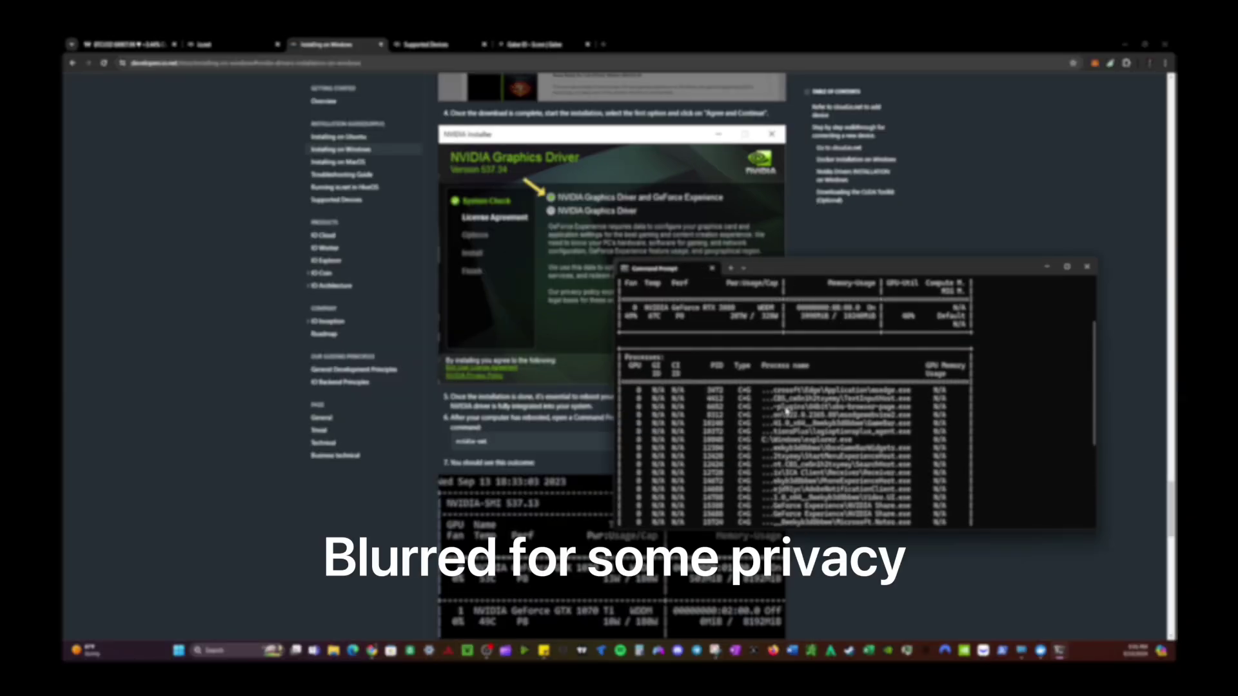
{"action": "scroll", "coordinate": [787, 411], "scroll_direction": "down", "scroll_amount": 5}
{"action": "scroll", "coordinate": [786, 411], "scroll_direction": "up", "scroll_amount": 8}
{"action": "scroll", "coordinate": [787, 411], "scroll_direction": "down", "scroll_amount": 10}
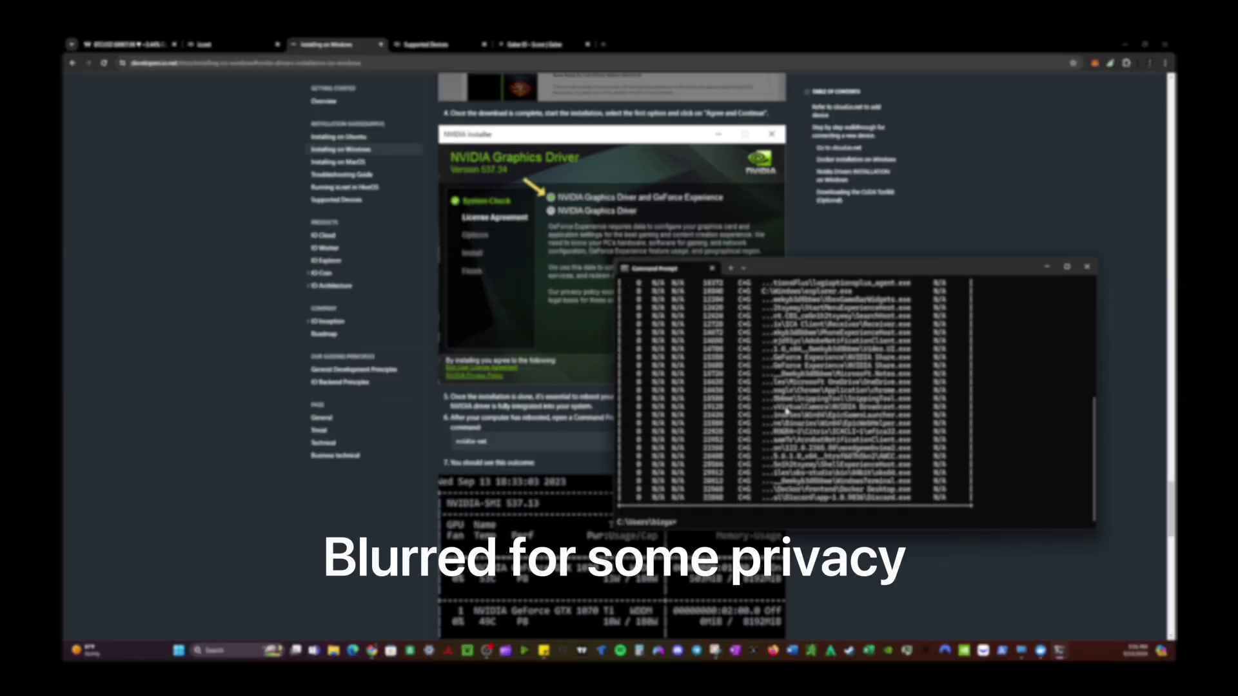
{"action": "scroll", "coordinate": [787, 411], "scroll_direction": "up", "scroll_amount": 8}
{"action": "scroll", "coordinate": [787, 416], "scroll_direction": "down", "scroll_amount": 8}
{"action": "scroll", "coordinate": [787, 423], "scroll_direction": "up", "scroll_amount": 8}
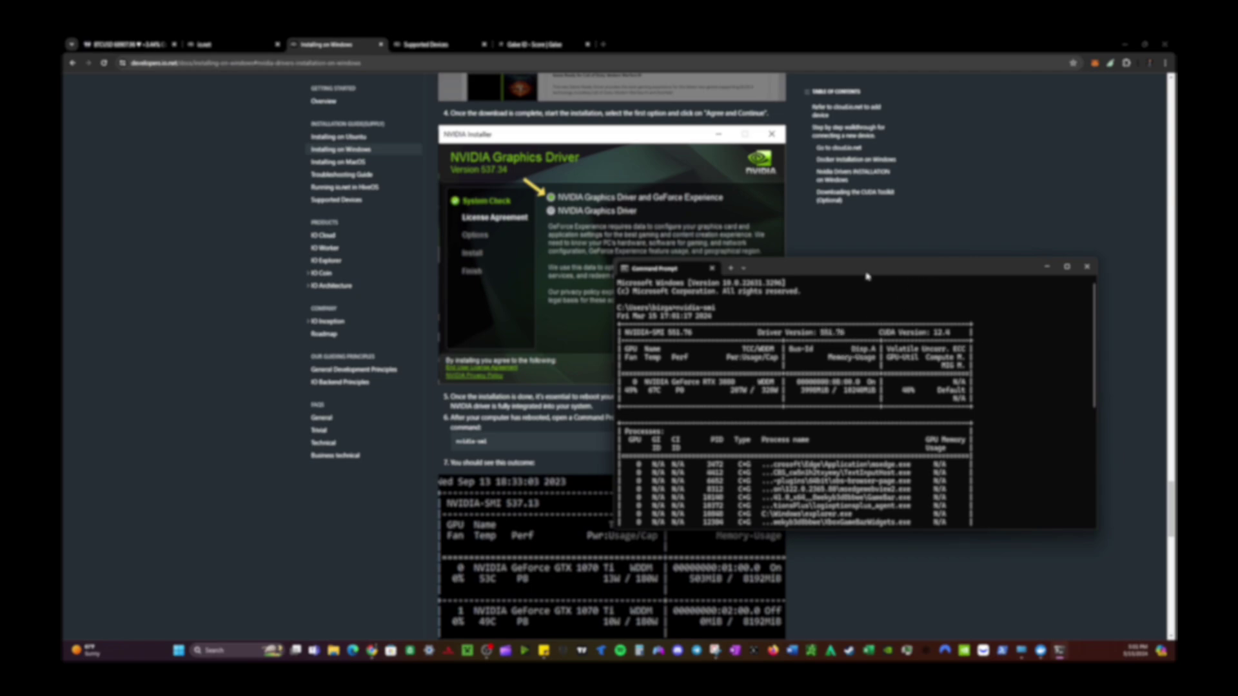
{"action": "left_click", "coordinate": [711, 269]}
{"action": "scroll", "coordinate": [650, 401], "scroll_direction": "down", "scroll_amount": 5}
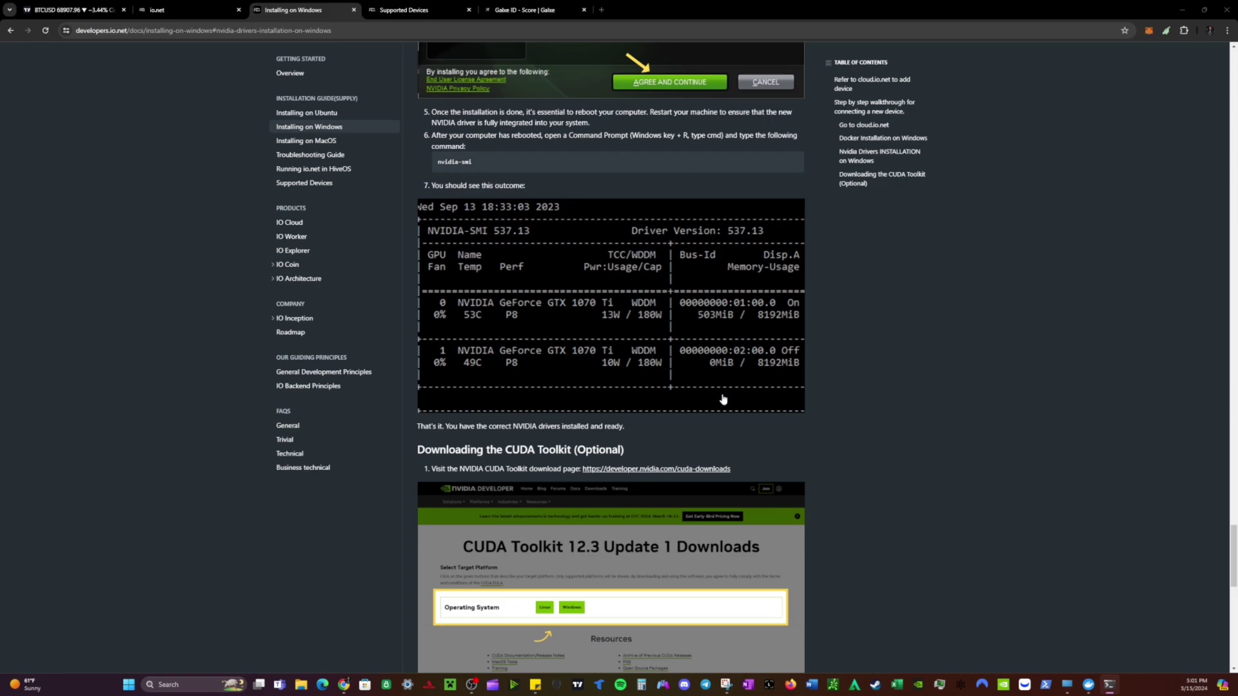
Read the optional CUDA Toolkit section, then return to the io.net Add New Devices tab.
{"action": "scroll", "coordinate": [724, 400], "scroll_direction": "down", "scroll_amount": 4}
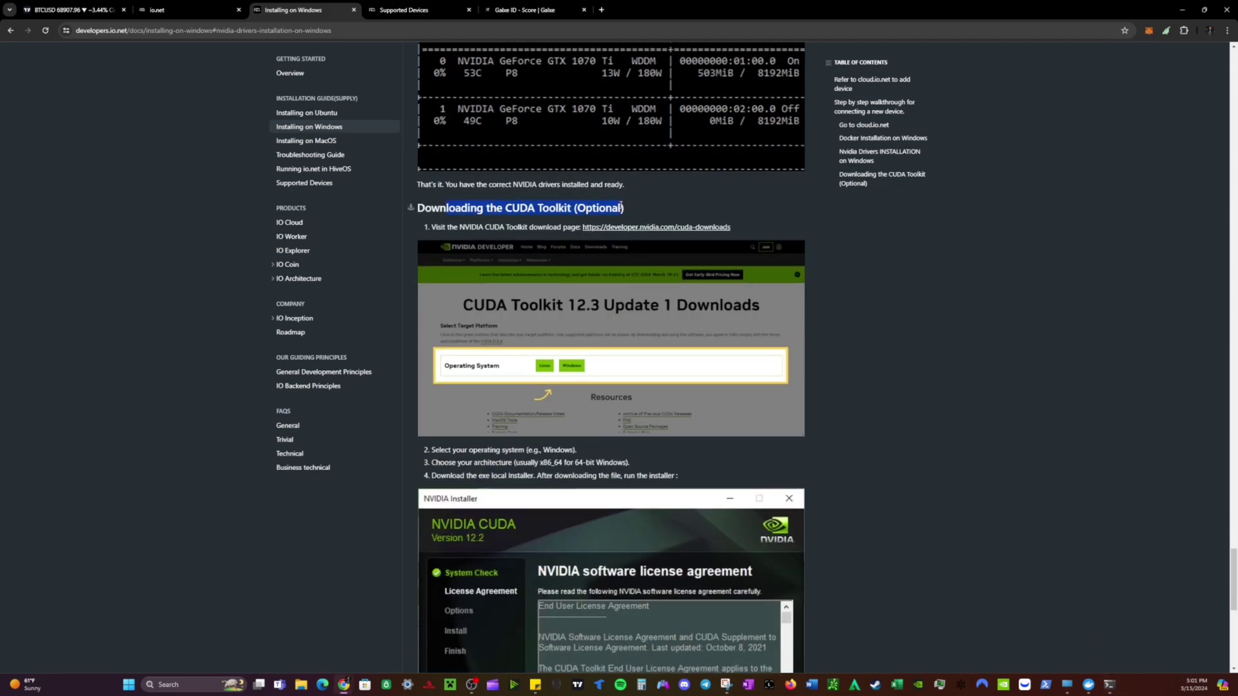
{"action": "left_click_drag", "start_coordinate": [505, 211], "coordinate": [577, 211]}
{"action": "left_click", "coordinate": [666, 213]}
{"action": "scroll", "coordinate": [570, 319], "scroll_direction": "down", "scroll_amount": 5}
{"action": "scroll", "coordinate": [573, 381], "scroll_direction": "down", "scroll_amount": 4}
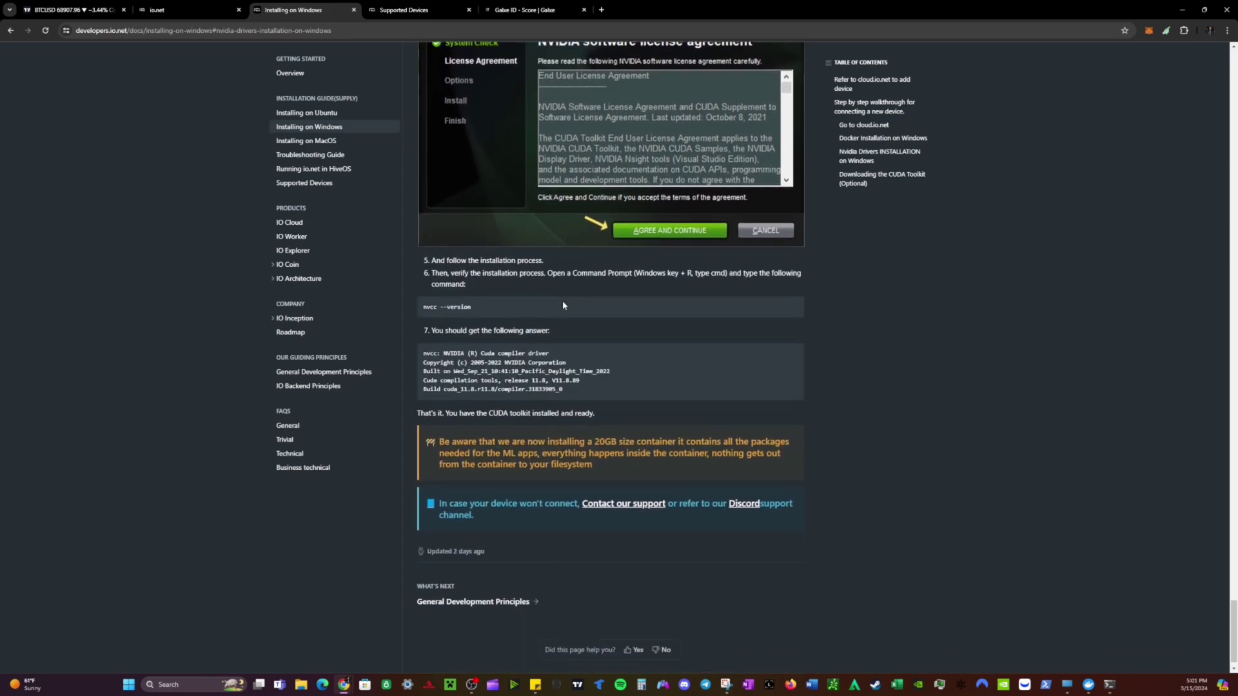
{"action": "scroll", "coordinate": [600, 267], "scroll_direction": "up", "scroll_amount": 2}
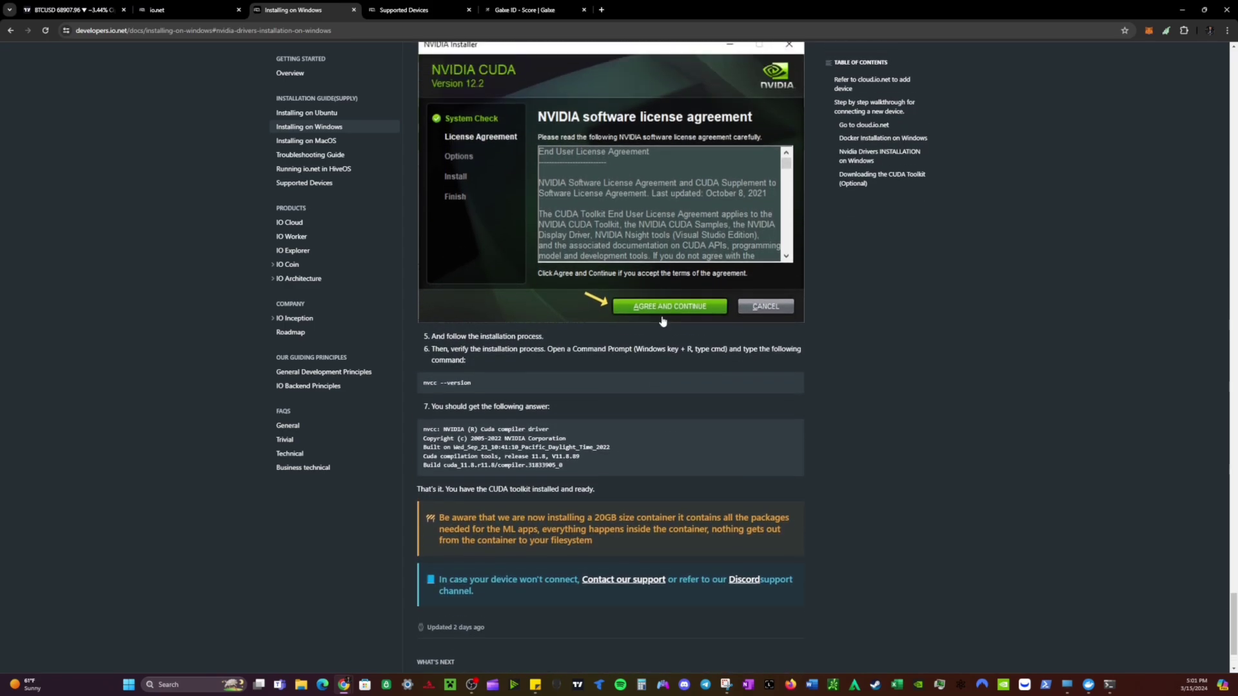
{"action": "key", "text": "ctrl+shift+Tab"}
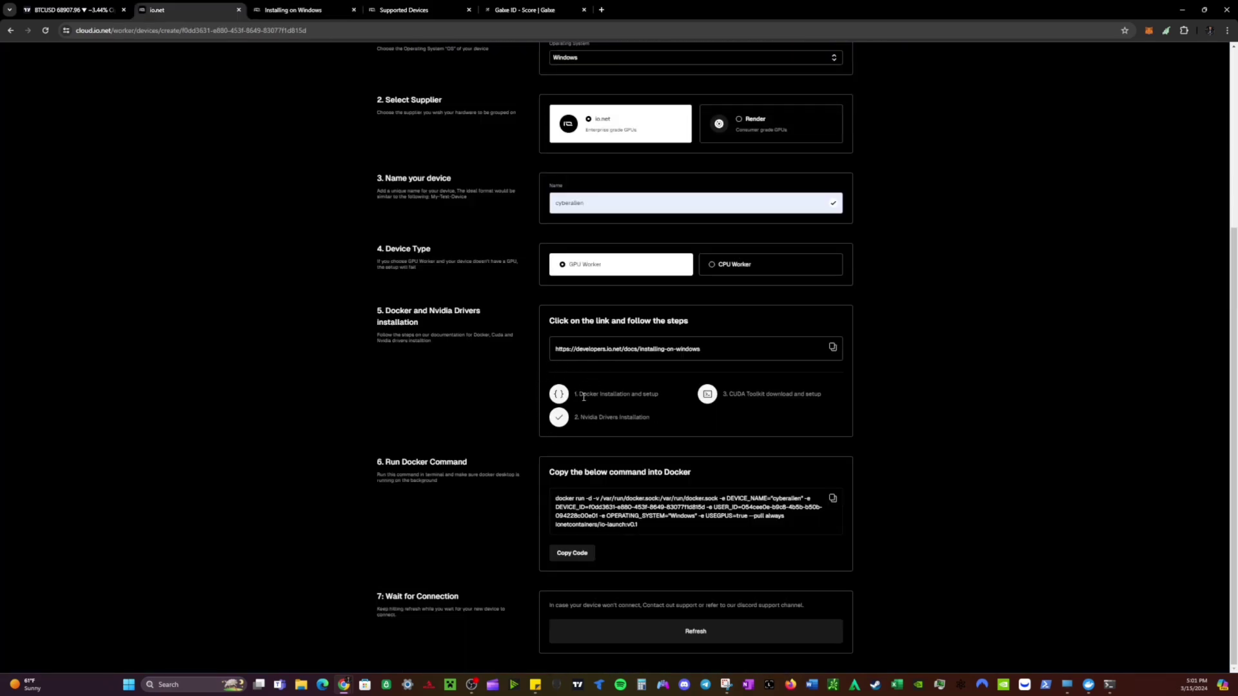
Review the Docker Installation and CUDA Toolkit steps, then copy the generated docker run command.
{"action": "left_click_drag", "start_coordinate": [582, 394], "coordinate": [584, 422]}
{"action": "left_click", "coordinate": [637, 426]}
{"action": "left_click_drag", "start_coordinate": [732, 396], "coordinate": [800, 399]}
{"action": "left_click", "coordinate": [802, 421]}
{"action": "left_click", "coordinate": [572, 553]}
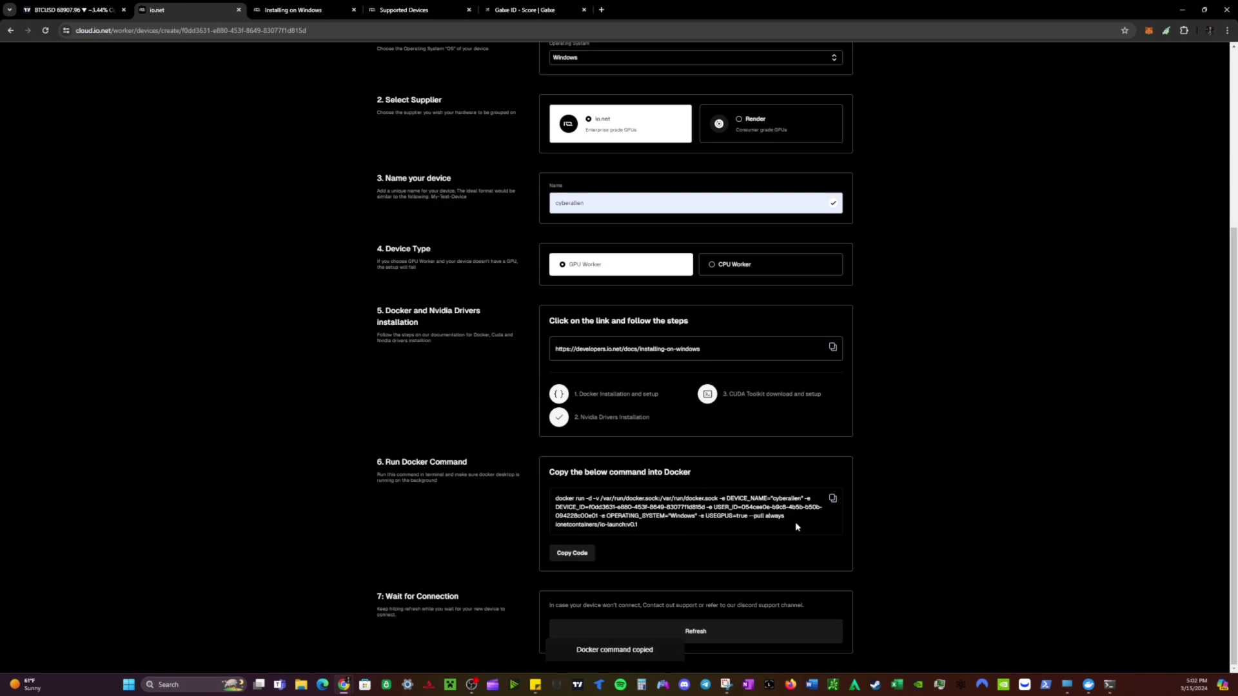
{"action": "left_click", "coordinate": [831, 503]}
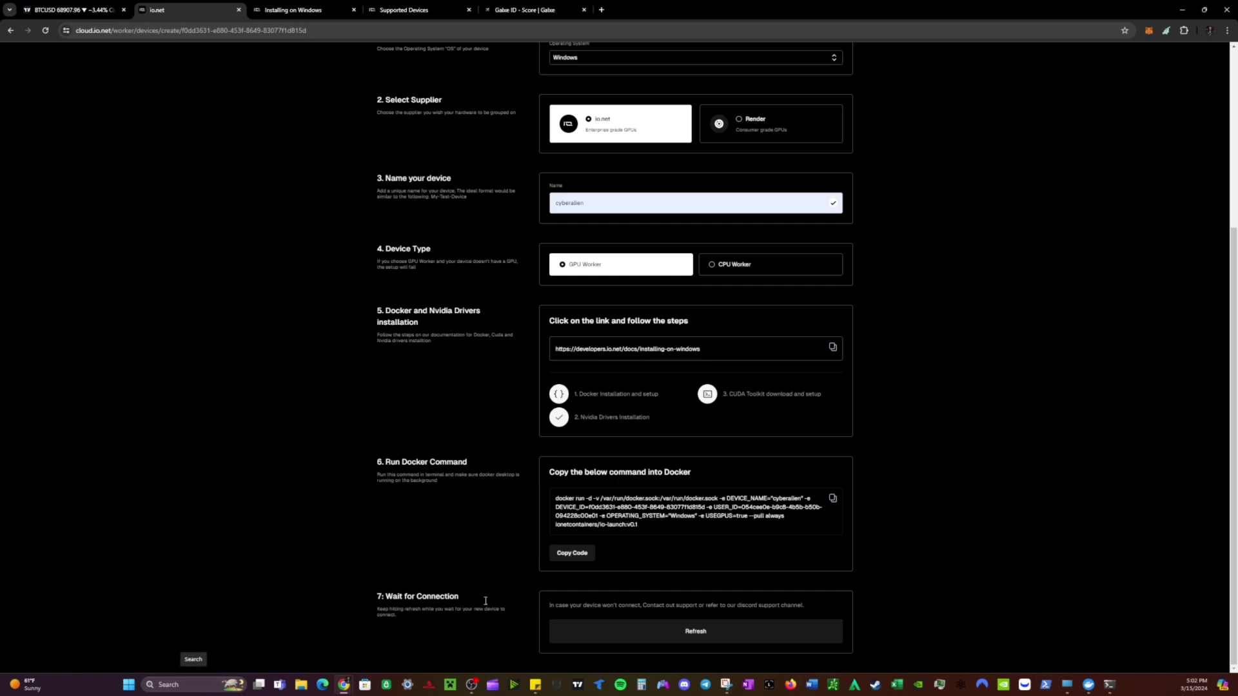
Run the docker run command in an administrator PowerShell to pull ionetcontainers/io-launch:v0.1 and start the container.
{"action": "right_click", "coordinate": [1047, 684]}
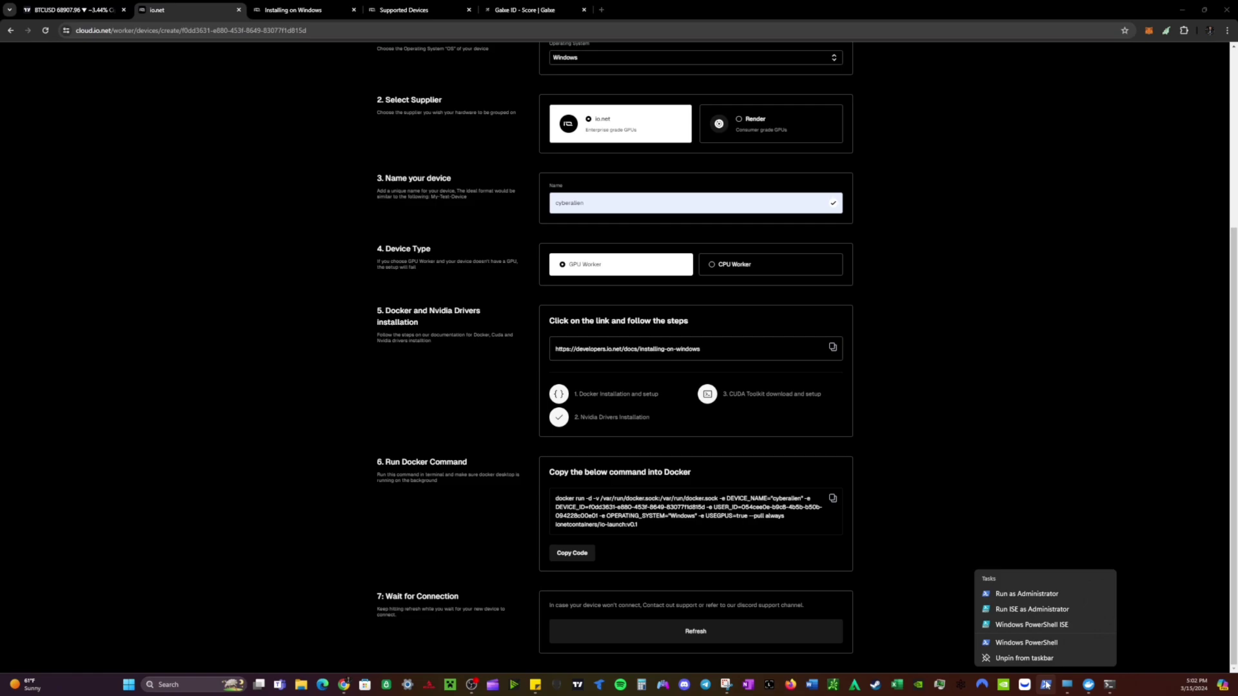
{"action": "left_click", "coordinate": [1016, 597]}
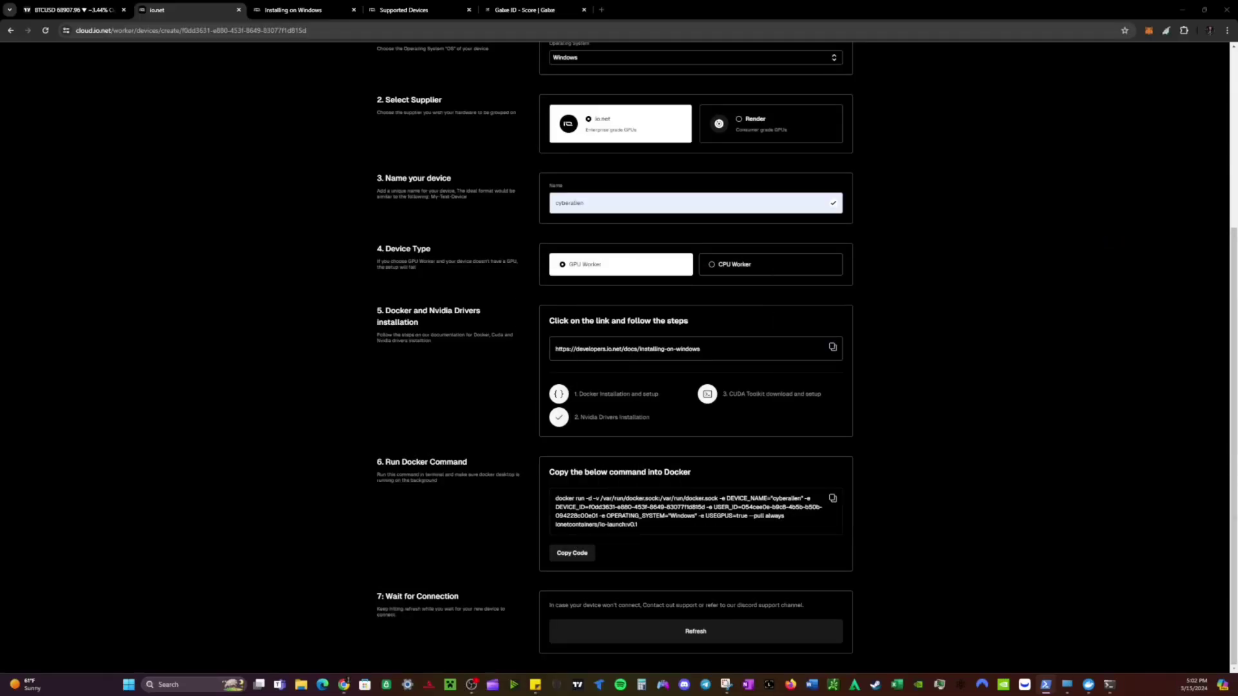
{"action": "left_click", "coordinate": [833, 499]}
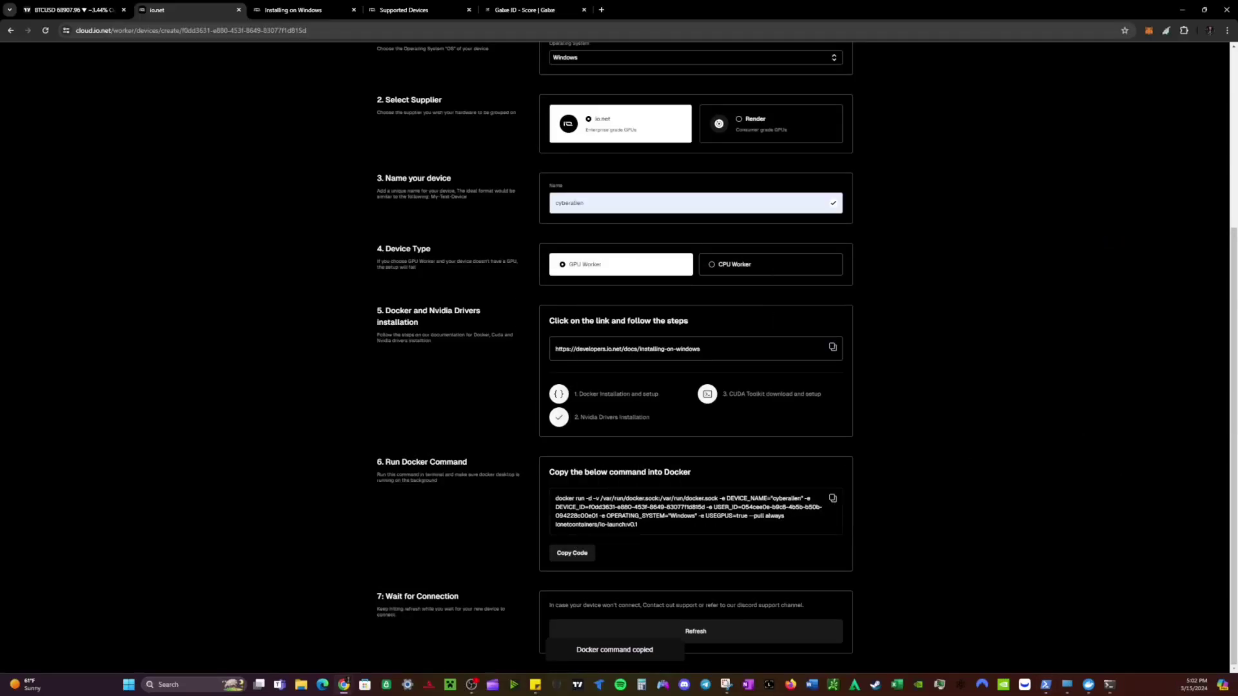
{"action": "key", "text": "ctrl+v"}
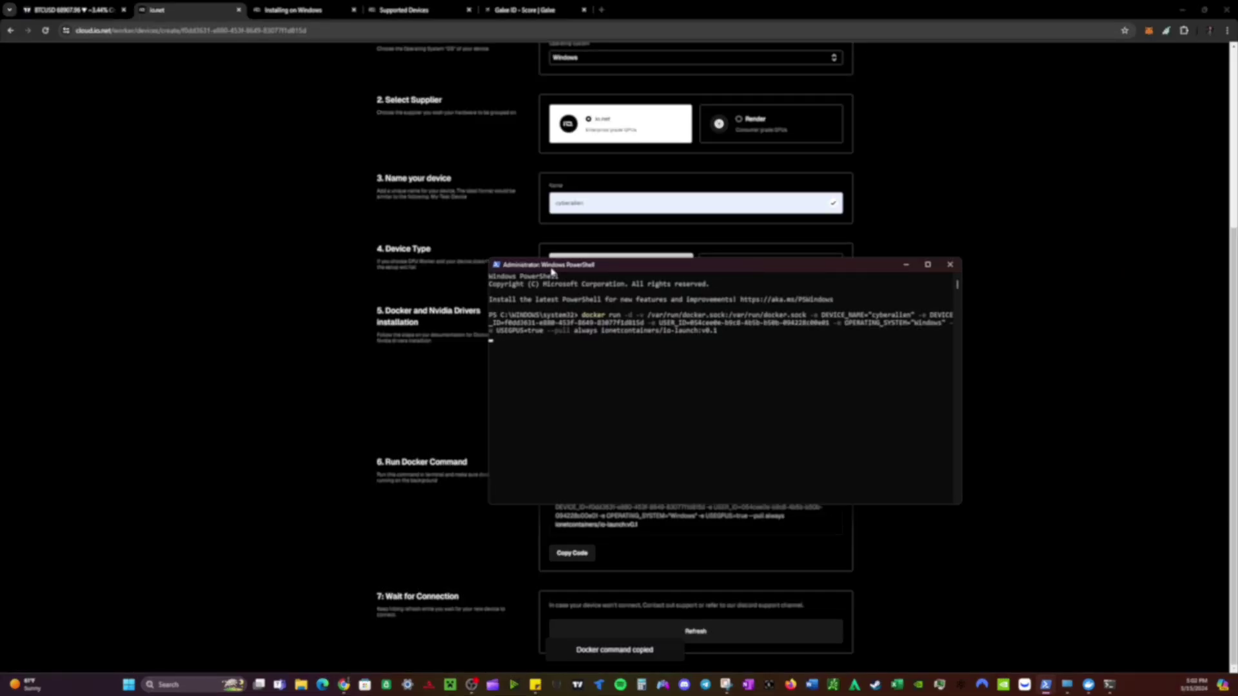
{"action": "key", "text": "Return"}
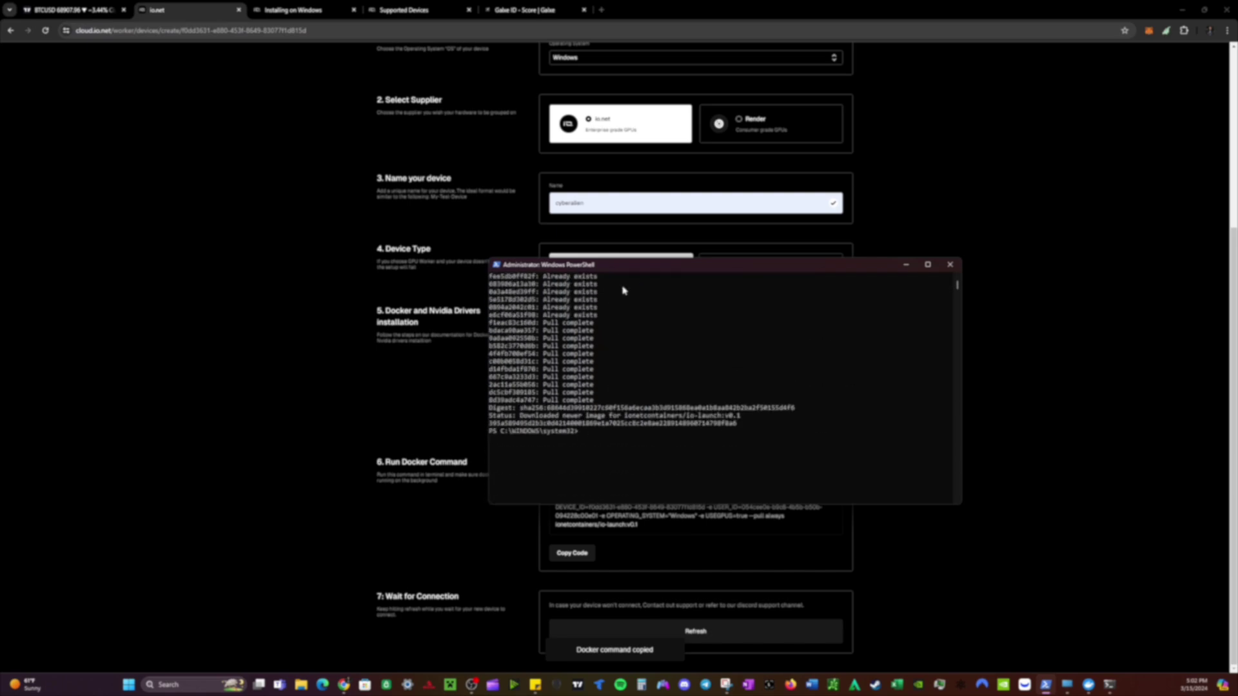
{"action": "left_click", "coordinate": [639, 257]}
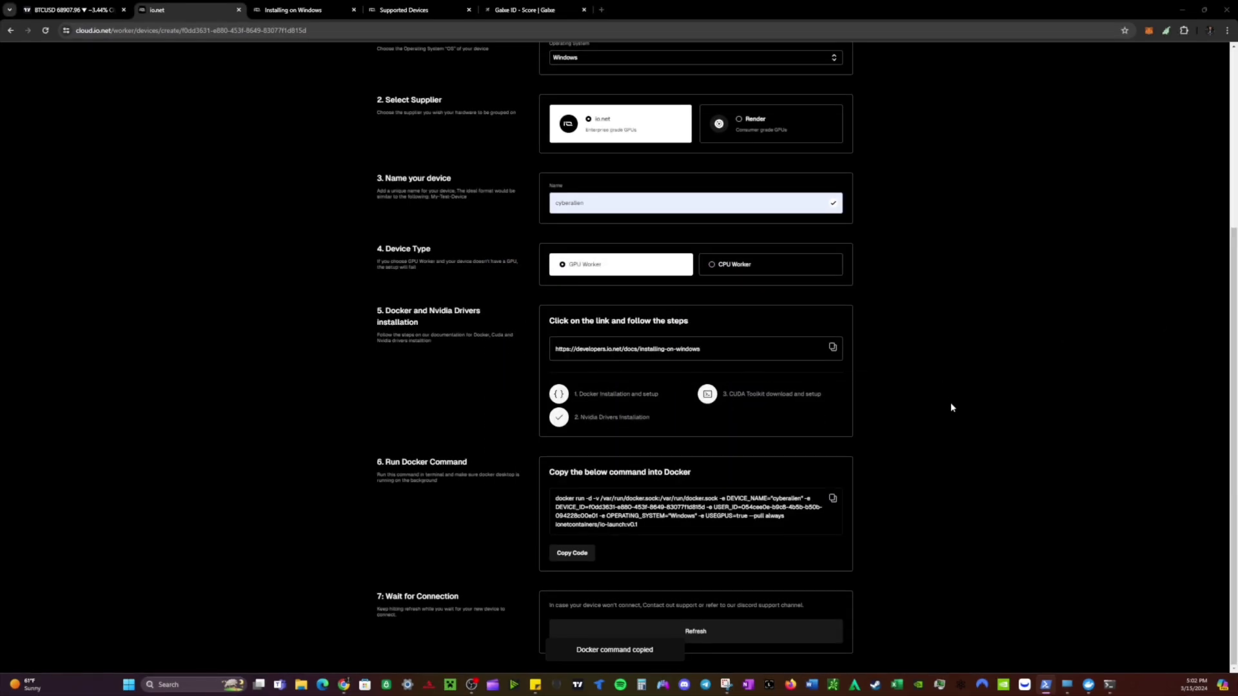
Leave the device setup page and return to the Workers list.
{"action": "scroll", "coordinate": [951, 404], "scroll_direction": "up", "scroll_amount": 4}
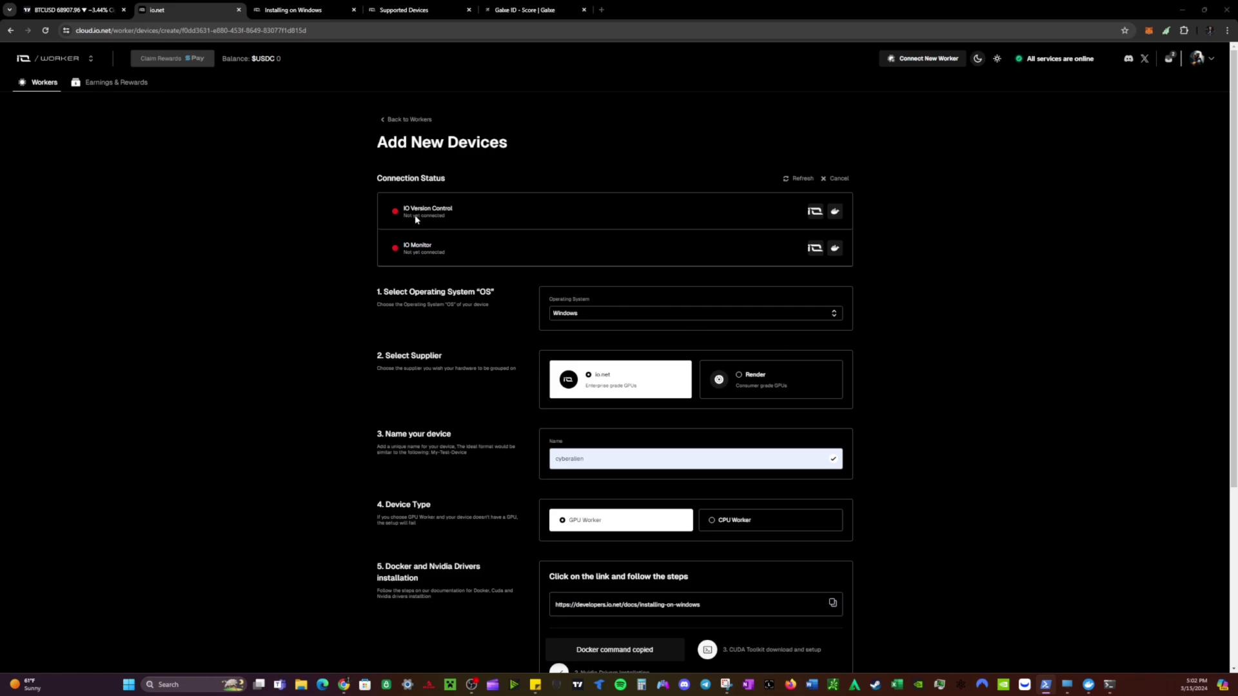
{"action": "scroll", "coordinate": [762, 261], "scroll_direction": "down", "scroll_amount": 4}
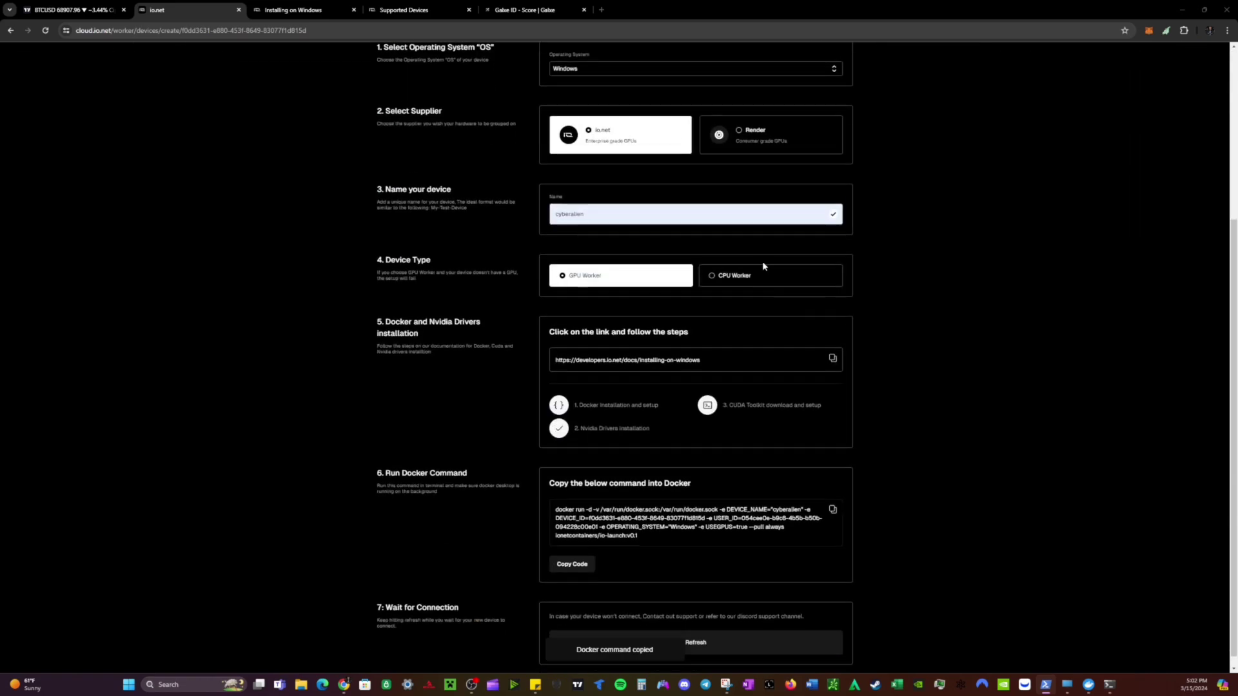
{"action": "scroll", "coordinate": [733, 621], "scroll_direction": "up", "scroll_amount": 1}
{"action": "scroll", "coordinate": [733, 621], "scroll_direction": "down", "scroll_amount": 1}
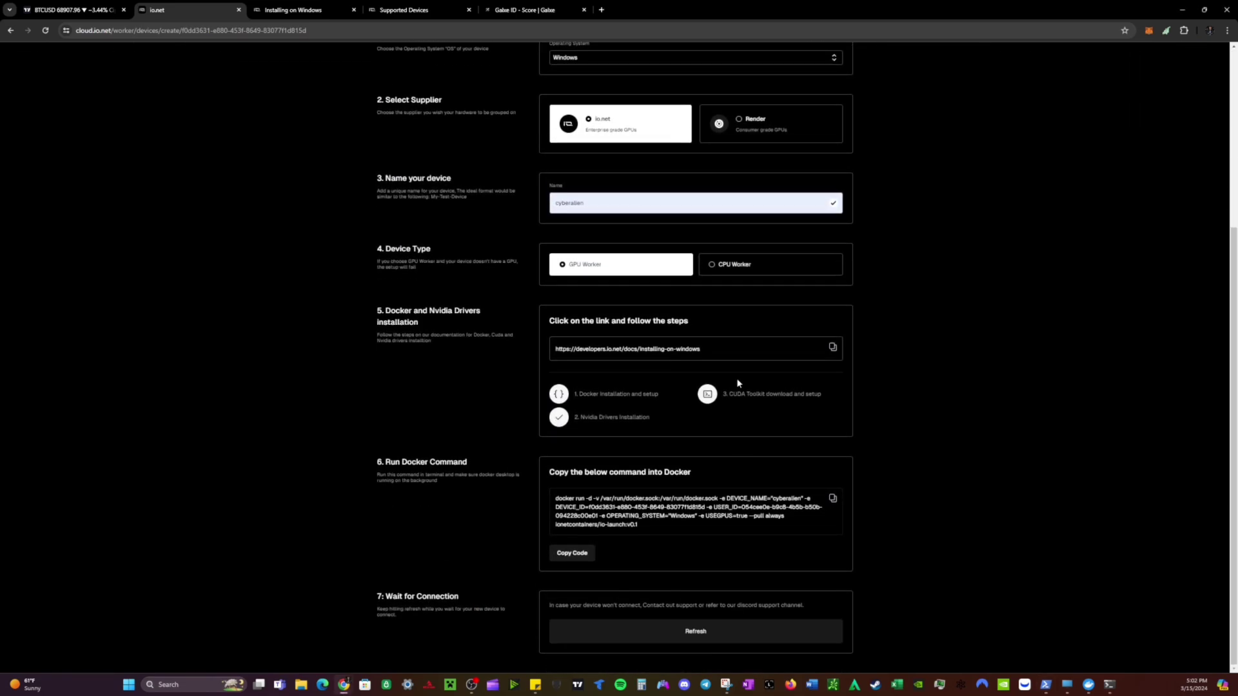
{"action": "scroll", "coordinate": [736, 384], "scroll_direction": "up", "scroll_amount": 4}
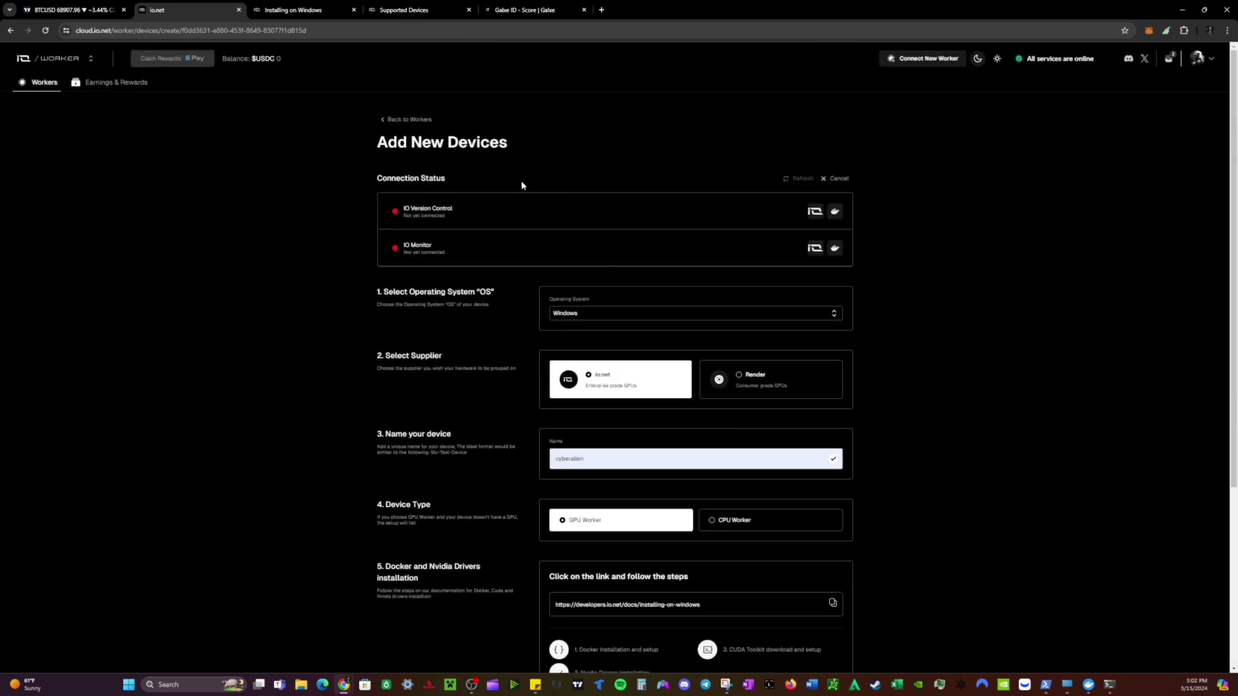
{"action": "left_click", "coordinate": [410, 120]}
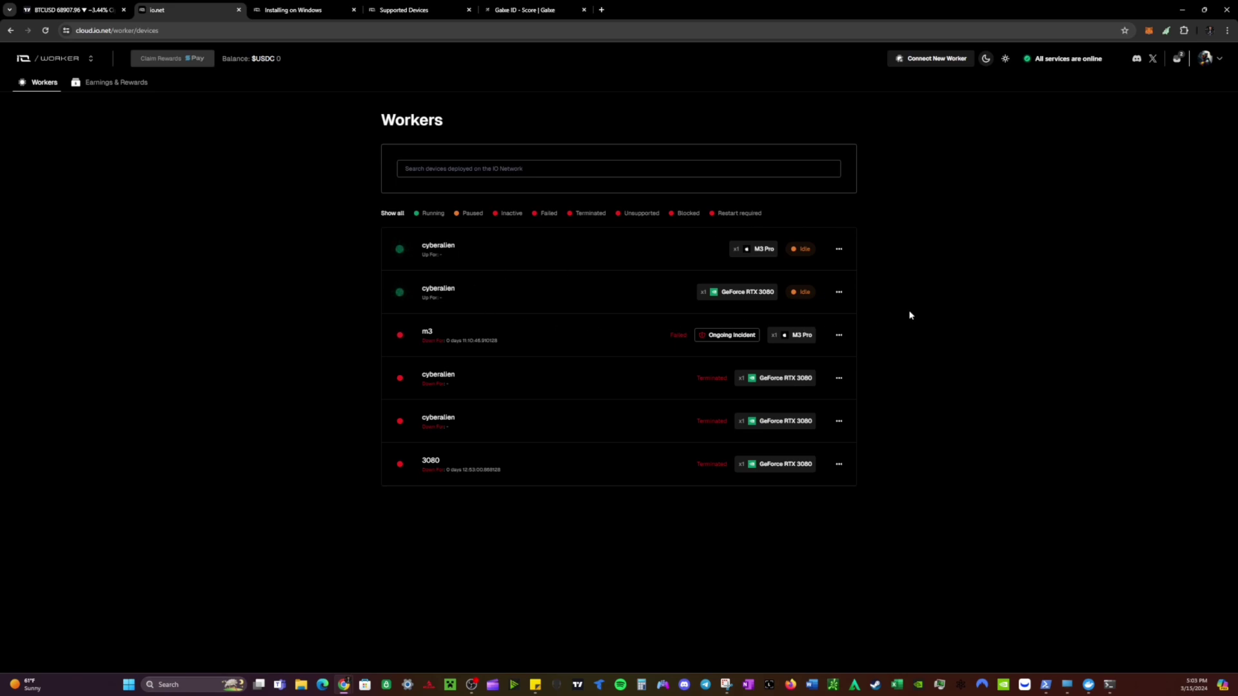
Open the new GeForce RTX 3080 cyberalien worker's detail page showing Running status.
{"action": "left_click_drag", "start_coordinate": [372, 126], "coordinate": [479, 116]}
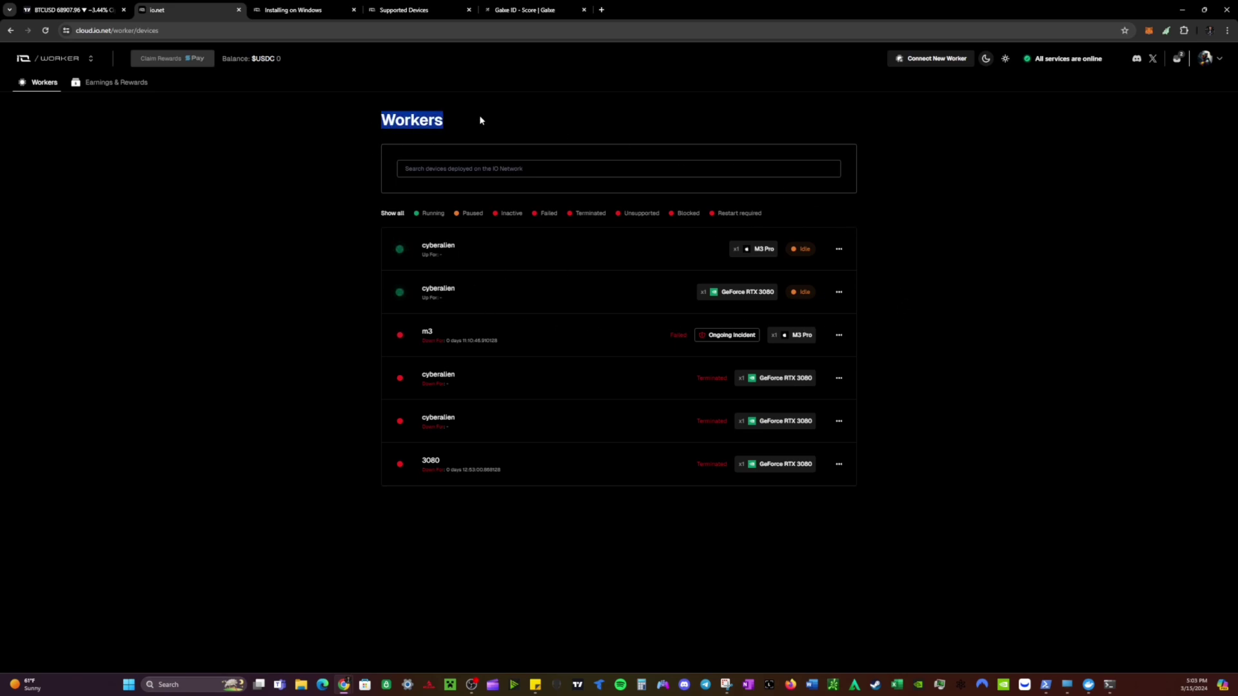
{"action": "left_click", "coordinate": [479, 117]}
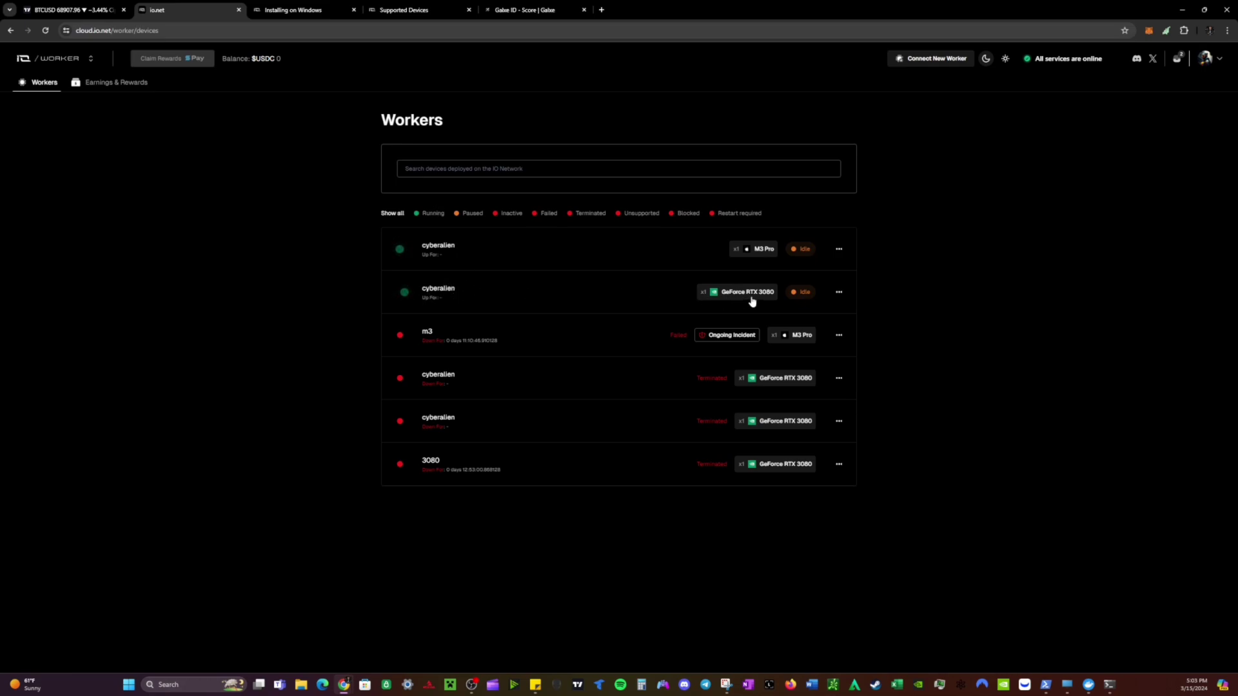
{"action": "left_click", "coordinate": [609, 294]}
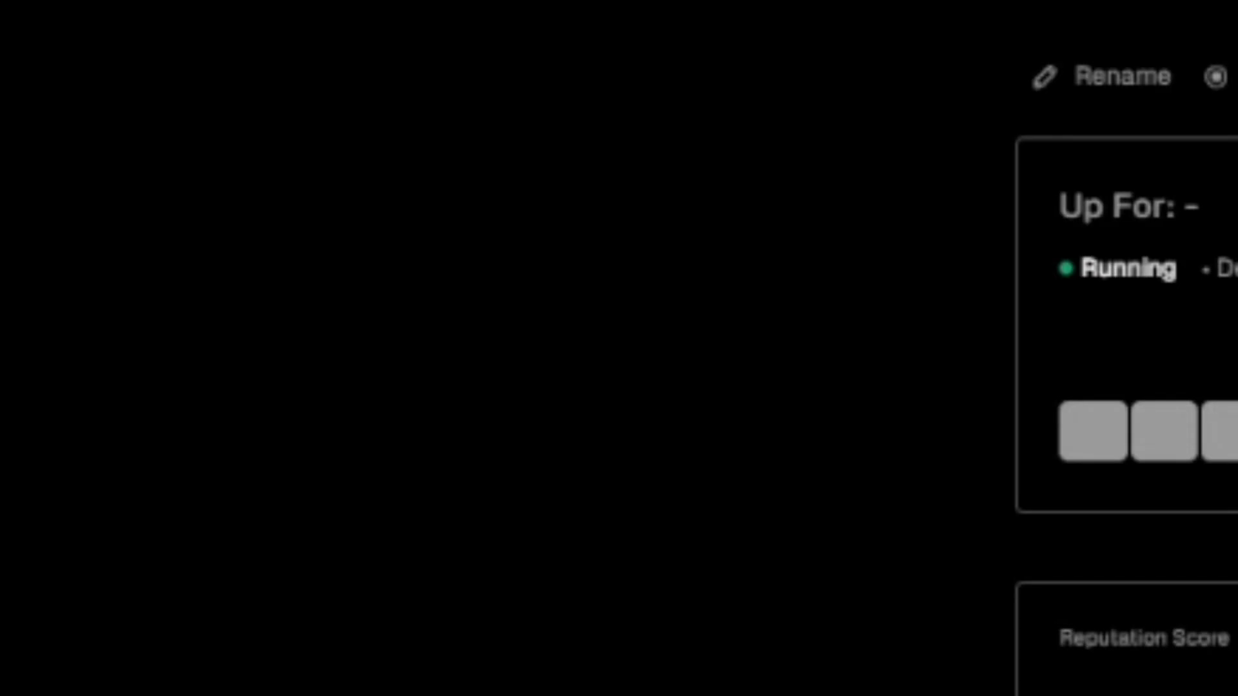
{"action": "left_click_drag", "start_coordinate": [1074, 279], "coordinate": [1208, 268]}
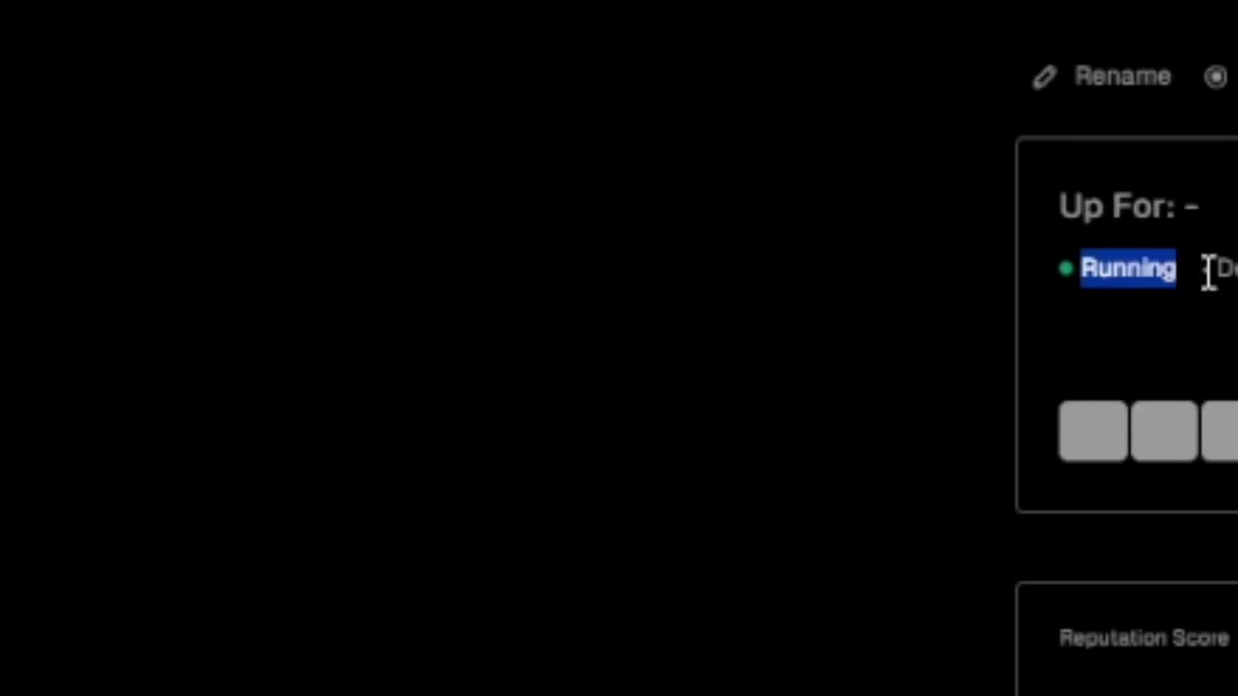
{"action": "left_click", "coordinate": [1208, 268]}
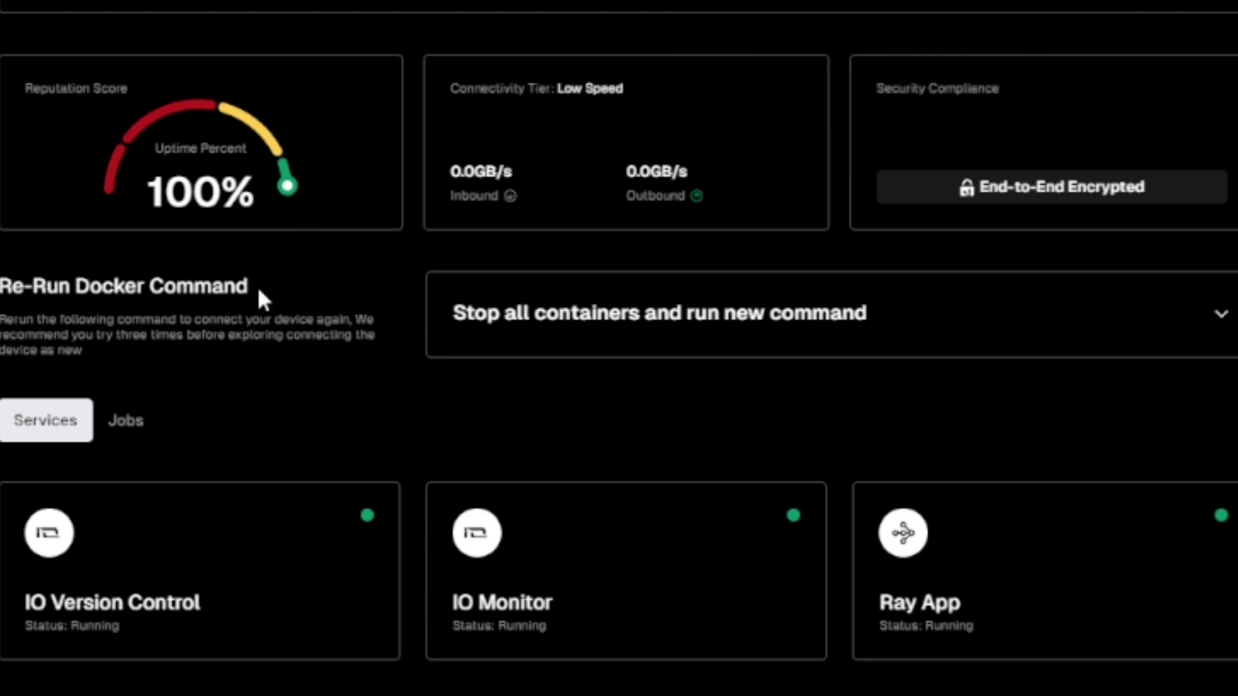
{"action": "left_click", "coordinate": [131, 419]}
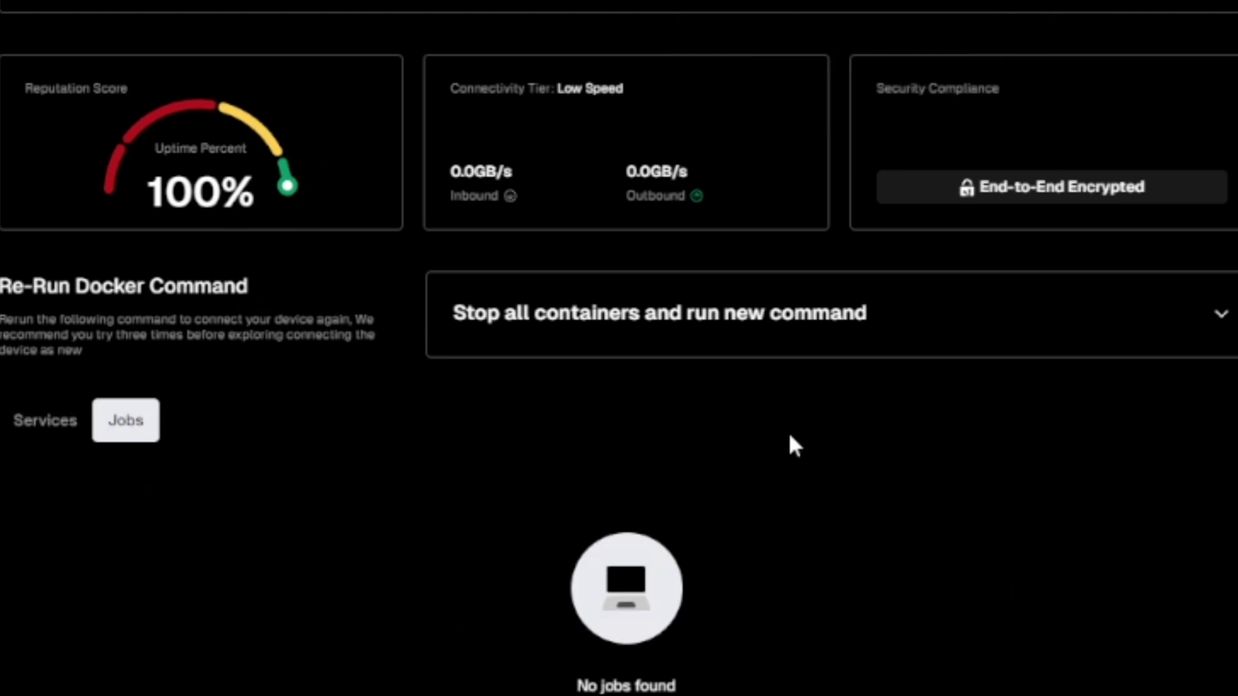
{"action": "left_click", "coordinate": [45, 422]}
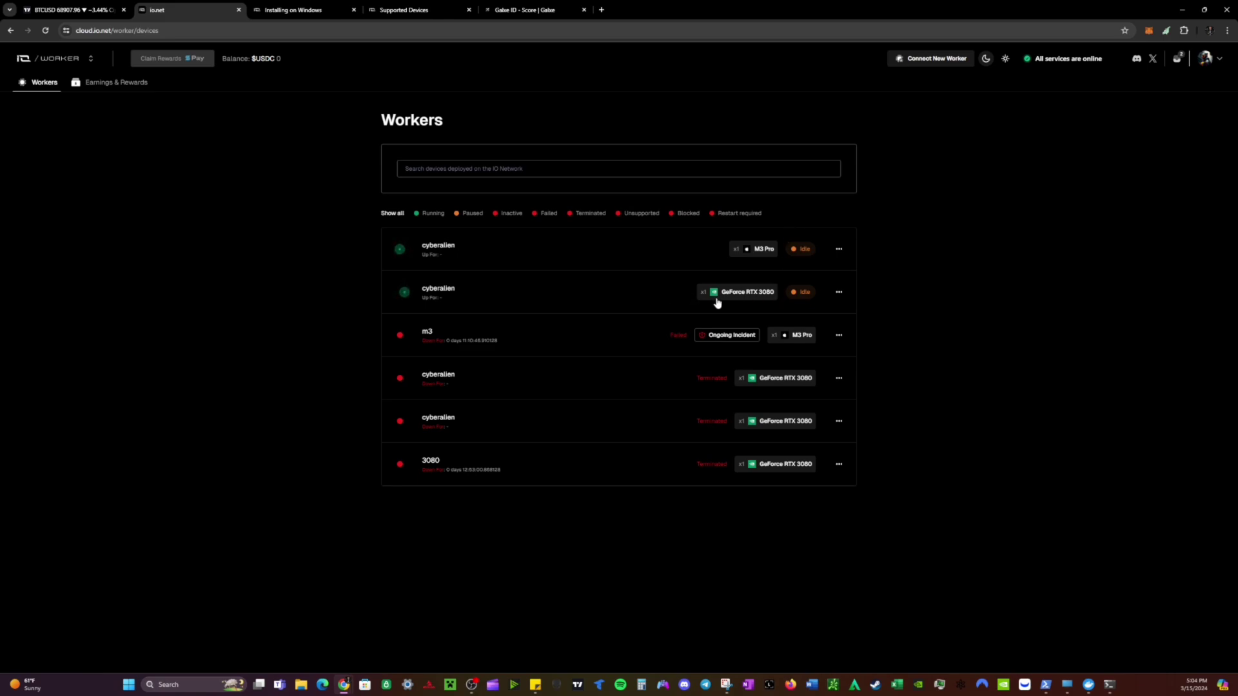
{"action": "left_click", "coordinate": [586, 306]}
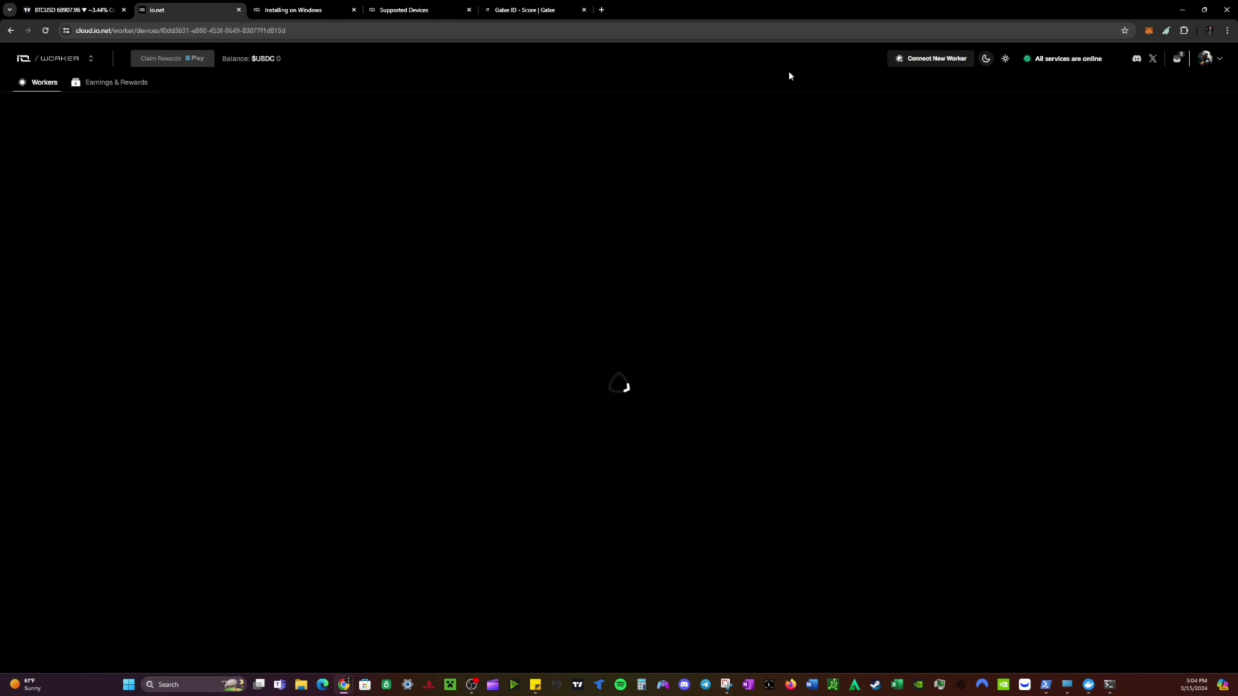